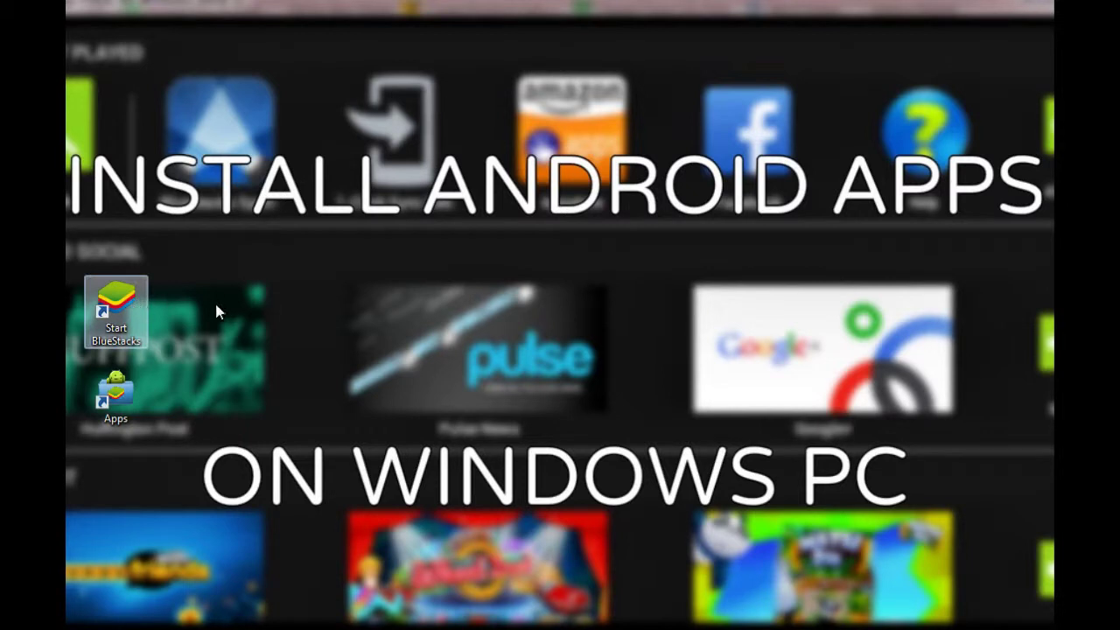
Launch BlueStacks from the desktop icon and reposition its window once the home screen loads
double_click(124, 322)
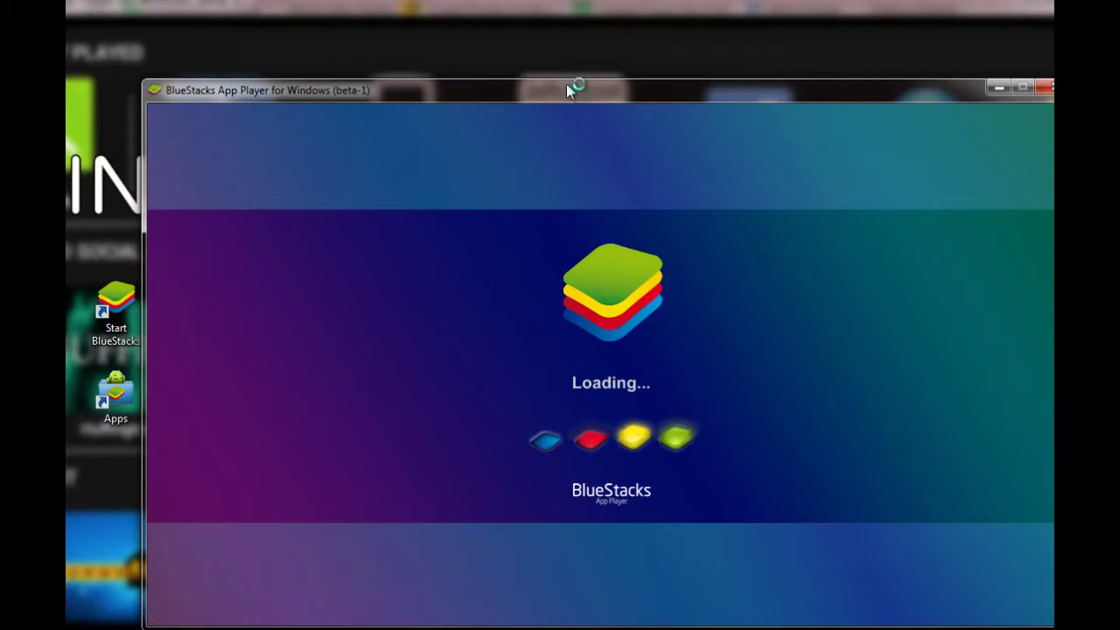
left_click_drag(566, 86, 521, 52)
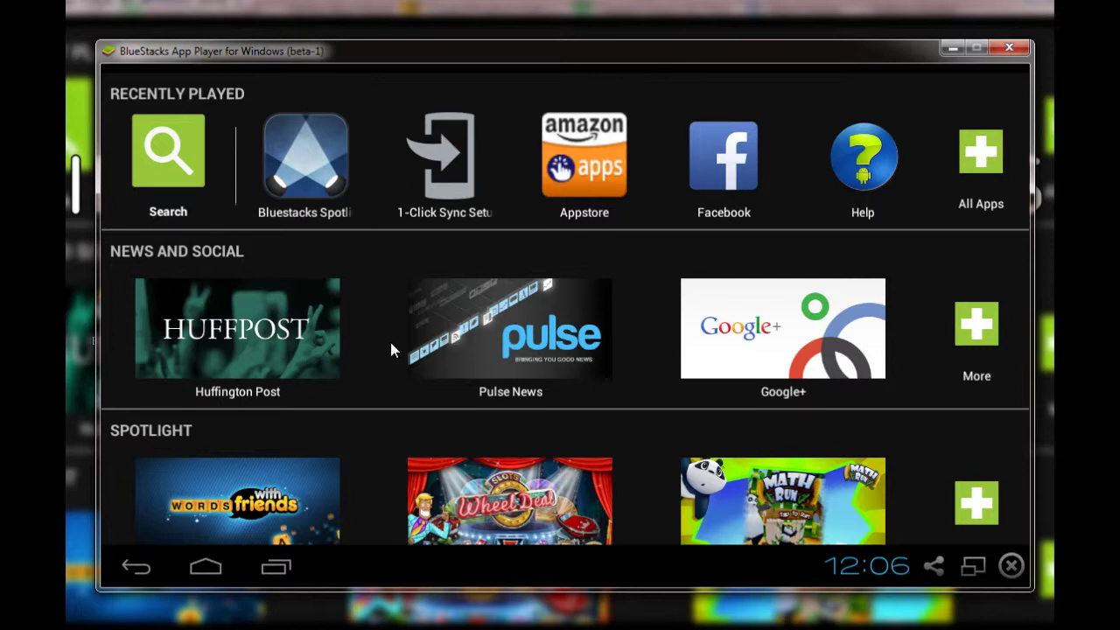
scroll(390, 347, "down", 5)
scroll(390, 347, "down", 10)
scroll(390, 347, "up", 9)
scroll(390, 347, "up", 4)
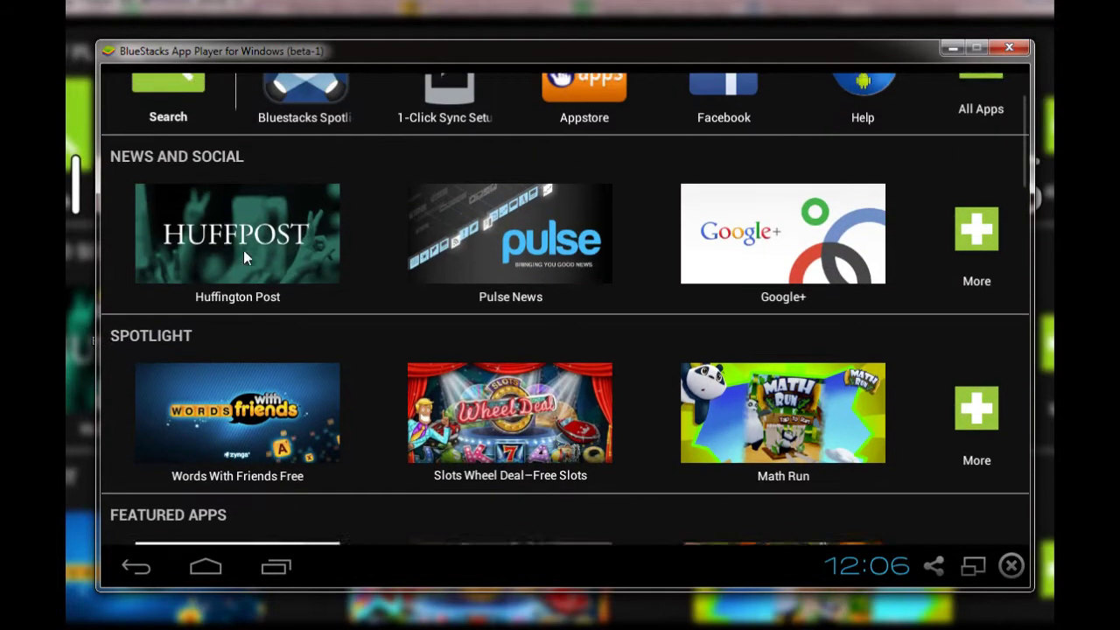
scroll(282, 198, "up", 2)
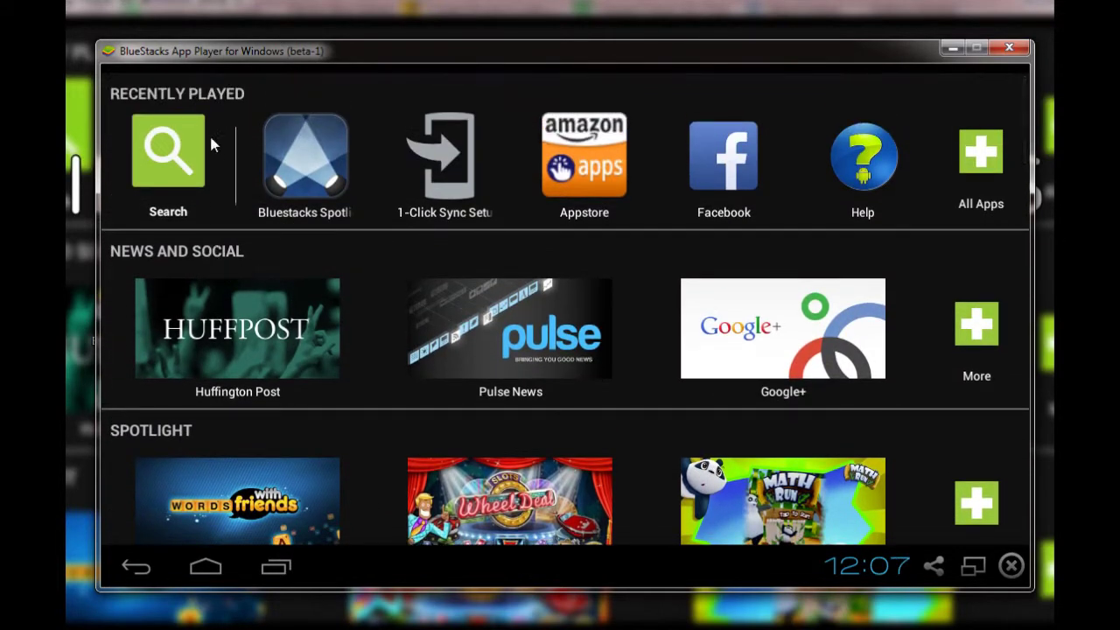
scroll(183, 431, "down", 5)
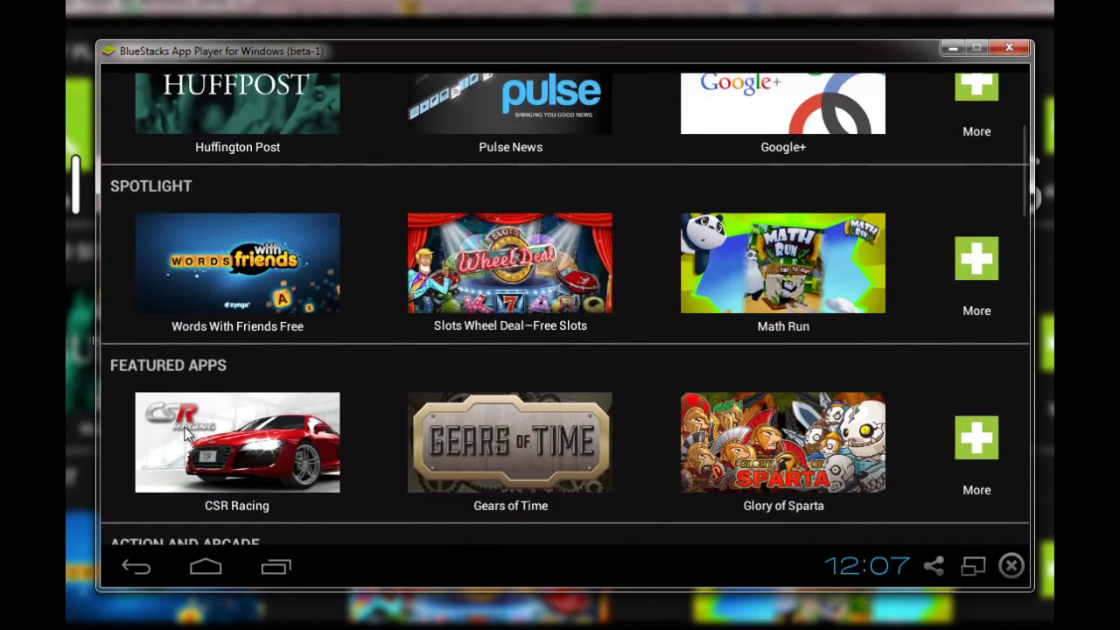
scroll(184, 431, "down", 9)
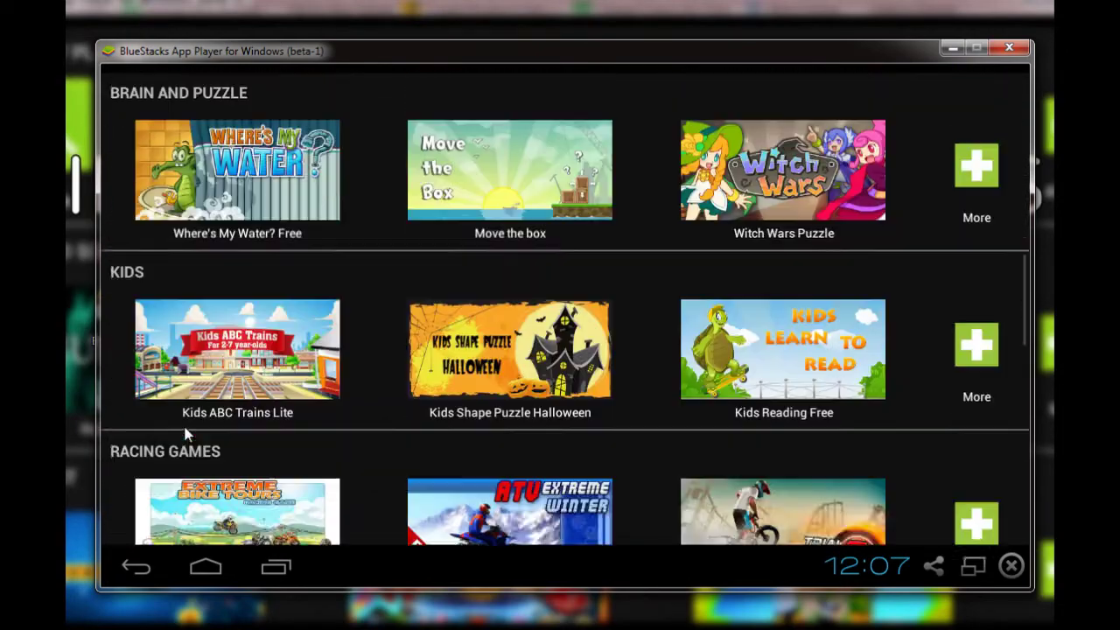
scroll(183, 431, "down", 6)
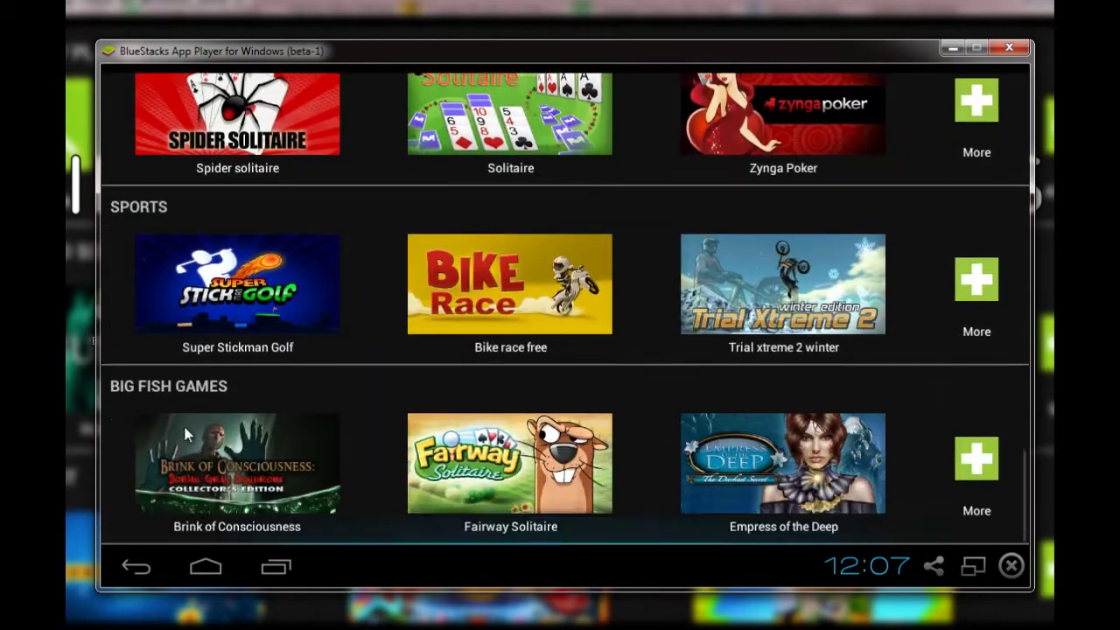
scroll(183, 430, "up", 2)
scroll(185, 433, "up", 8)
scroll(186, 432, "up", 12)
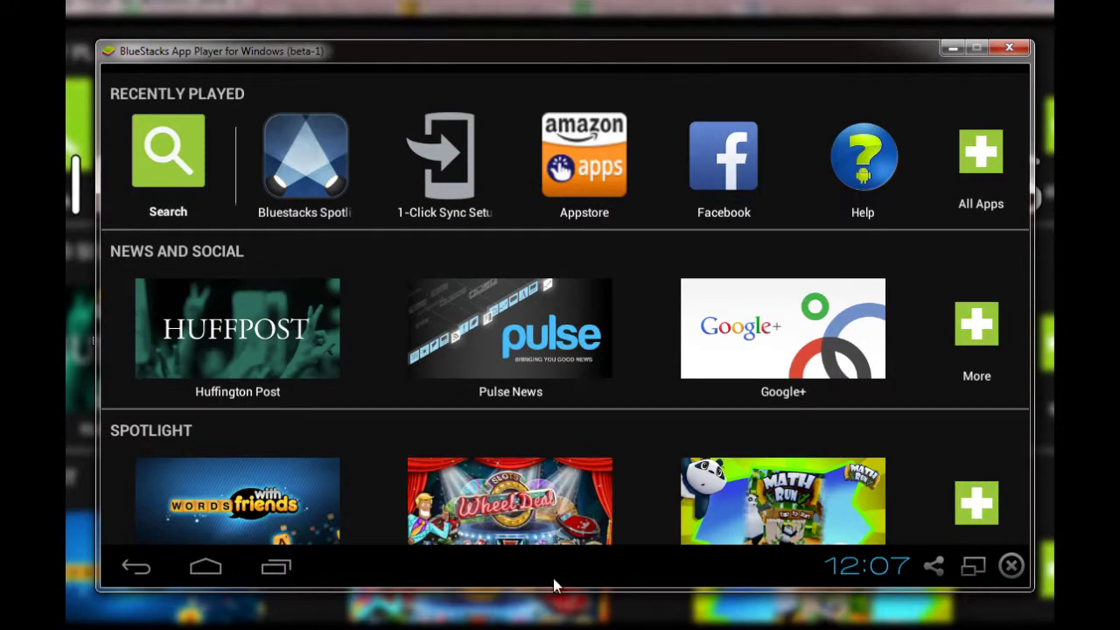
Try the share options and full-screen mode, then return to the windowed home screen
left_click(932, 567)
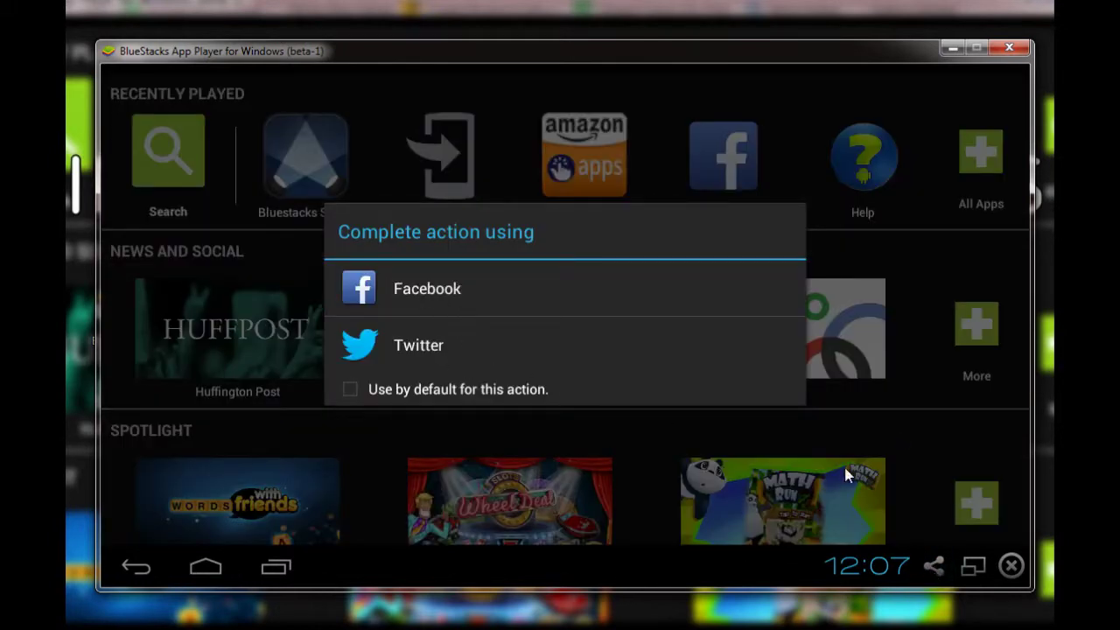
left_click(895, 430)
left_click(975, 566)
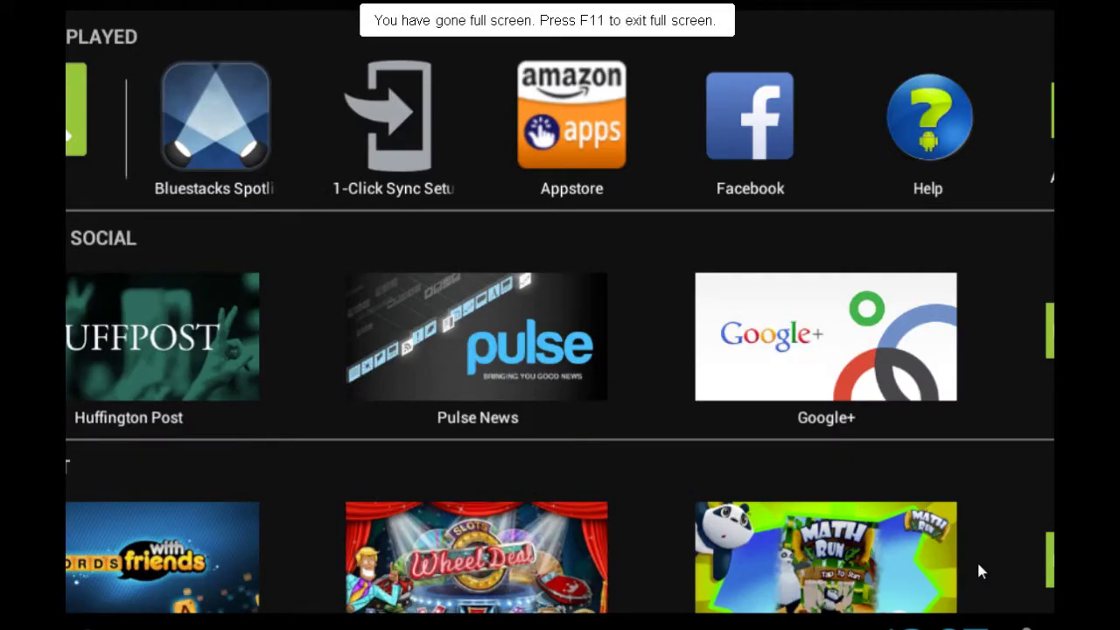
key("F11")
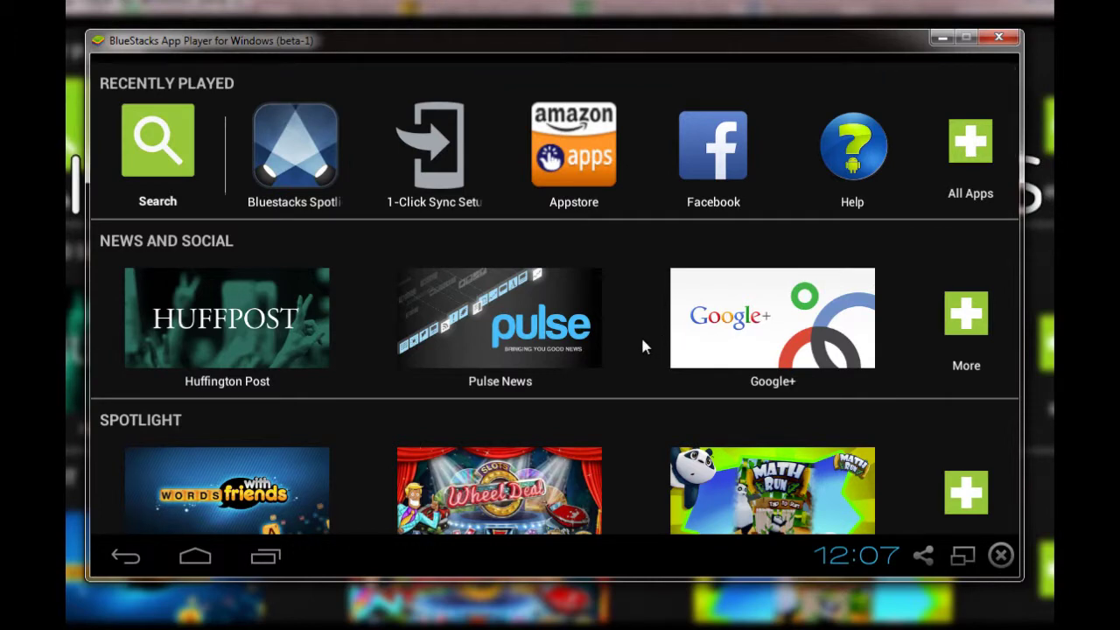
scroll(641, 326, "down", 3)
scroll(633, 329, "down", 3)
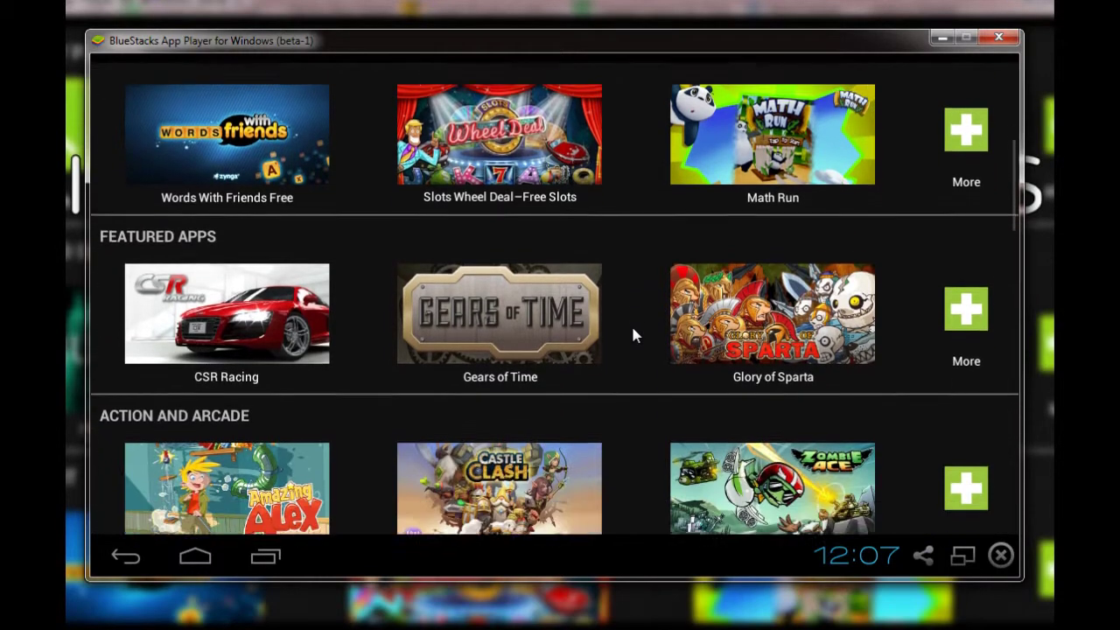
scroll(631, 324, "up", 6)
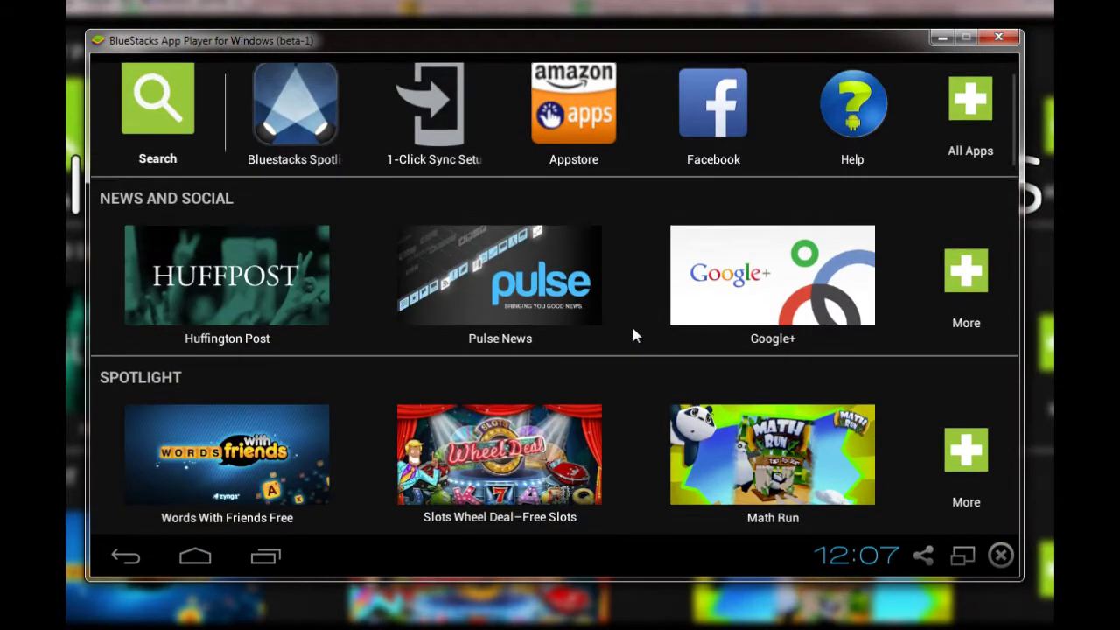
Open Pulse News and start the AppStore setup with an existing Google account
left_click(530, 319)
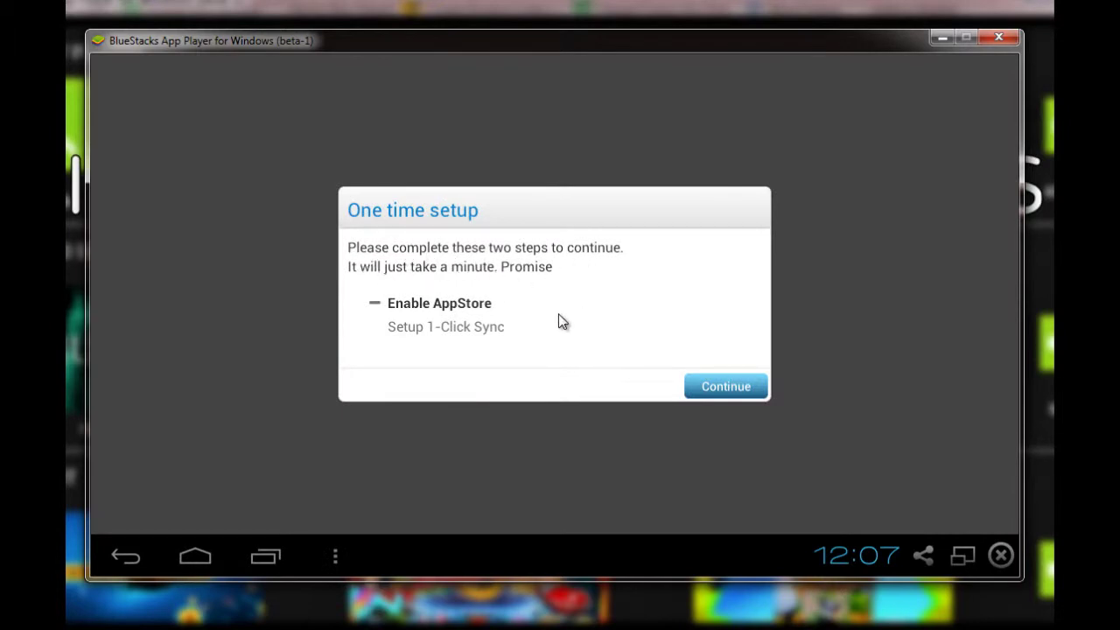
left_click(722, 387)
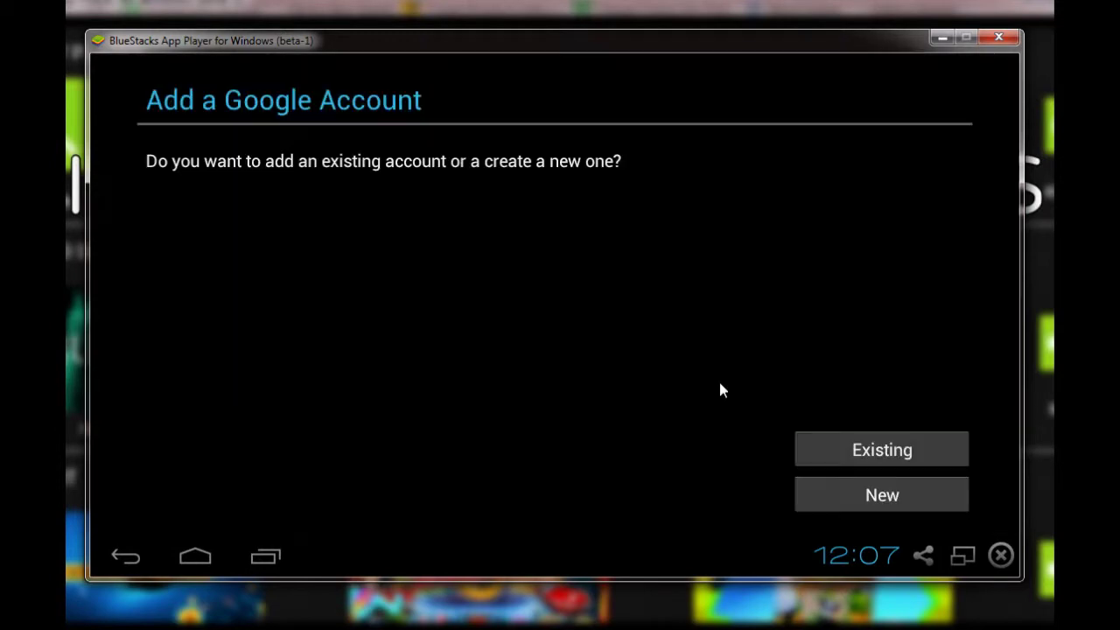
left_click(920, 460)
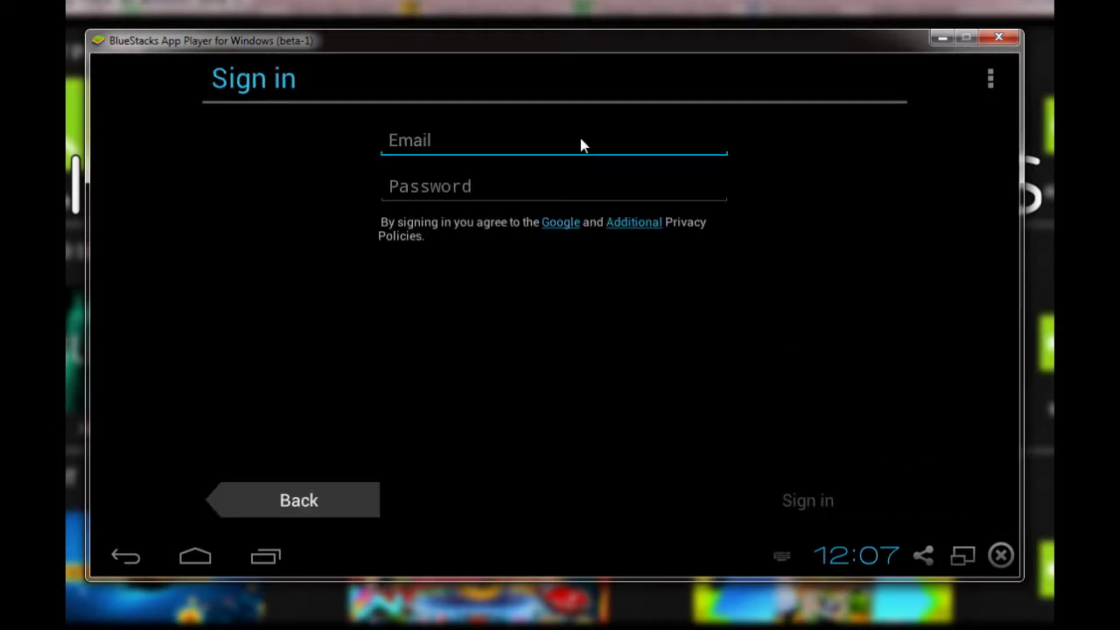
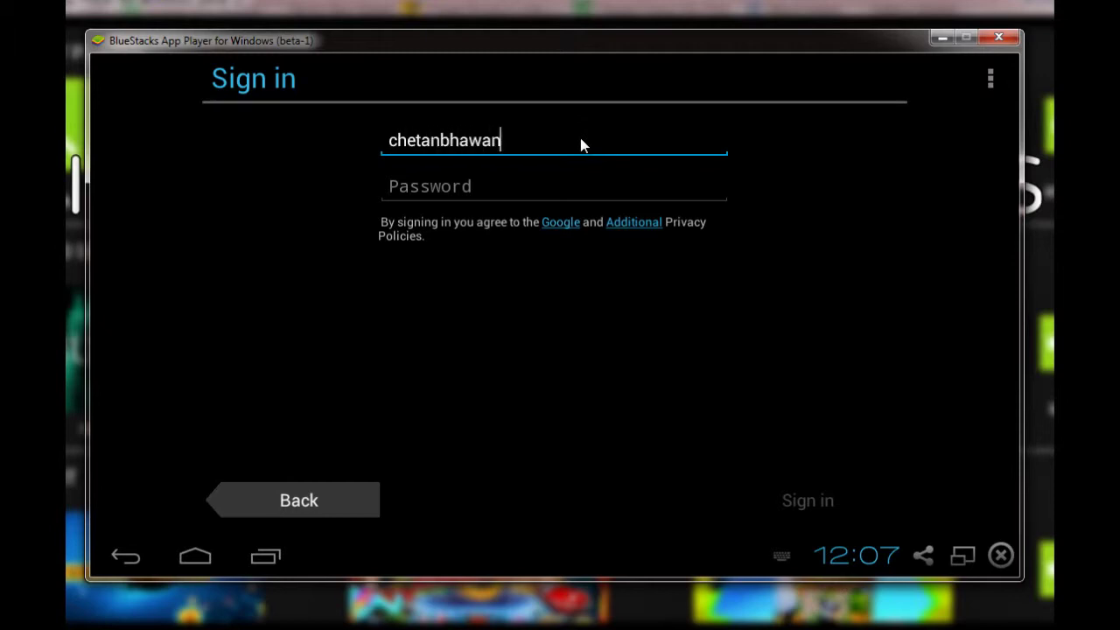
Enter the Google account's e-mail address and password
key("Tab")
type("c")
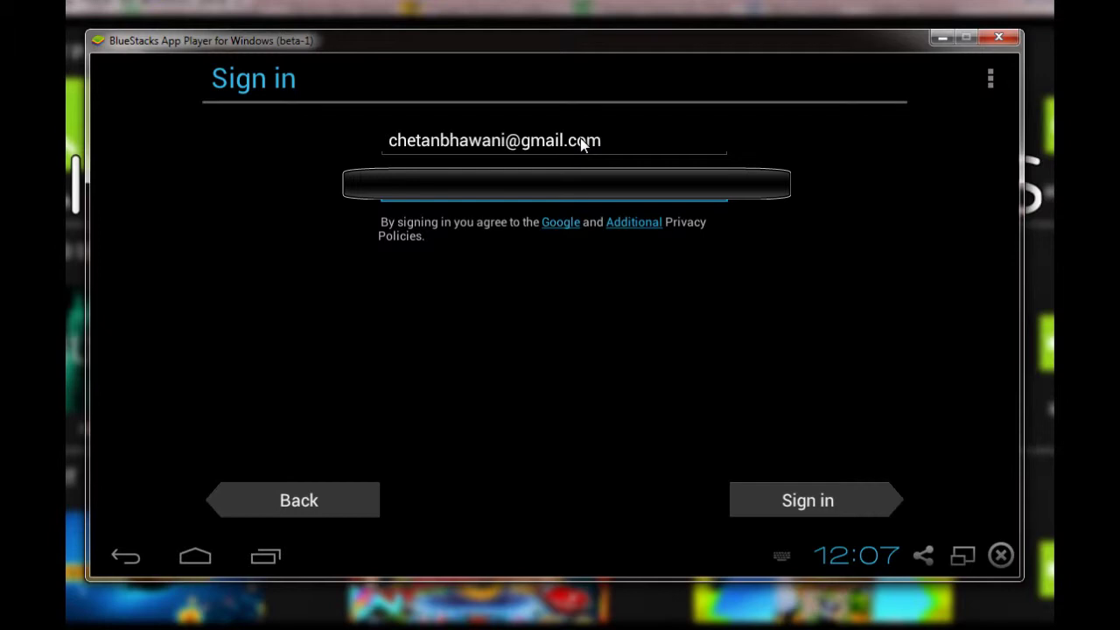
key("BackSpace")
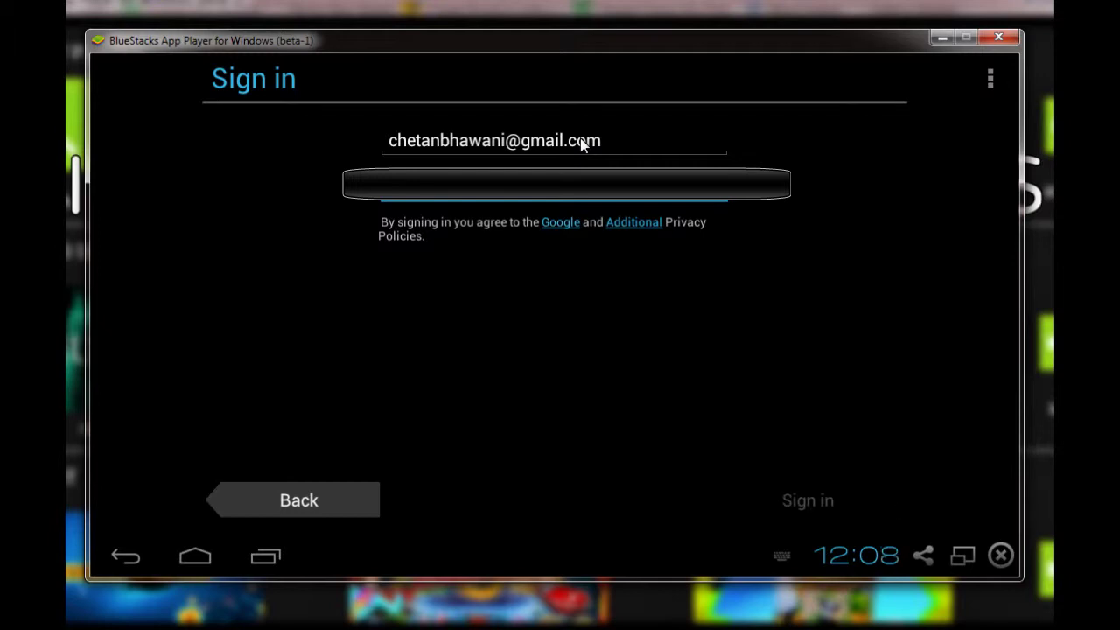
type("c")
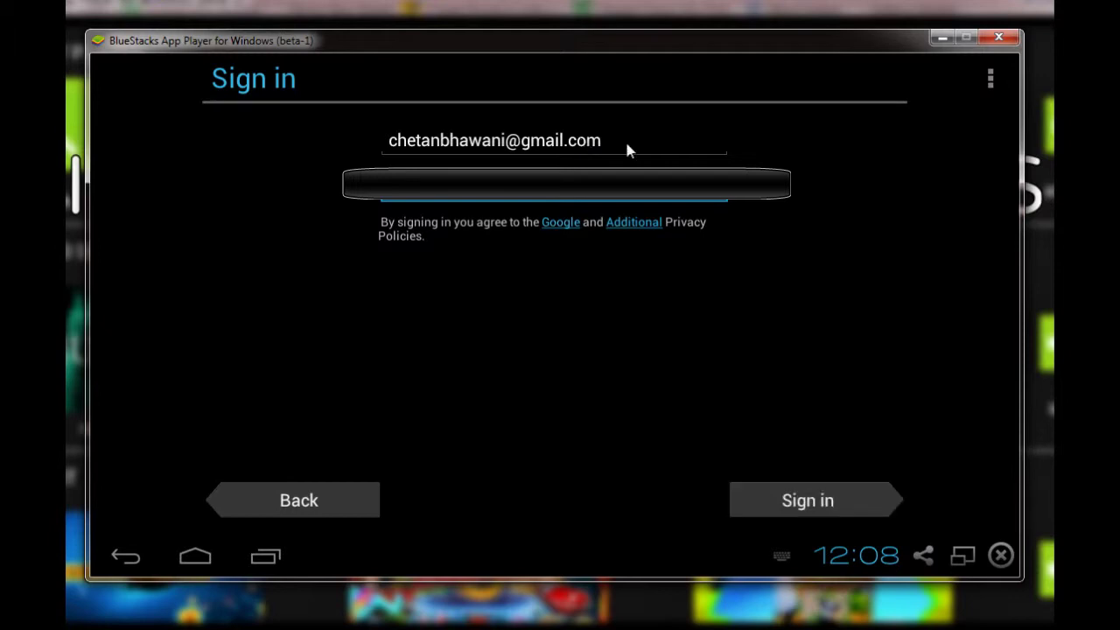
Submit the Google sign-in, accept the backup settings, and continue to 1-Click Sync setup
left_click(854, 497)
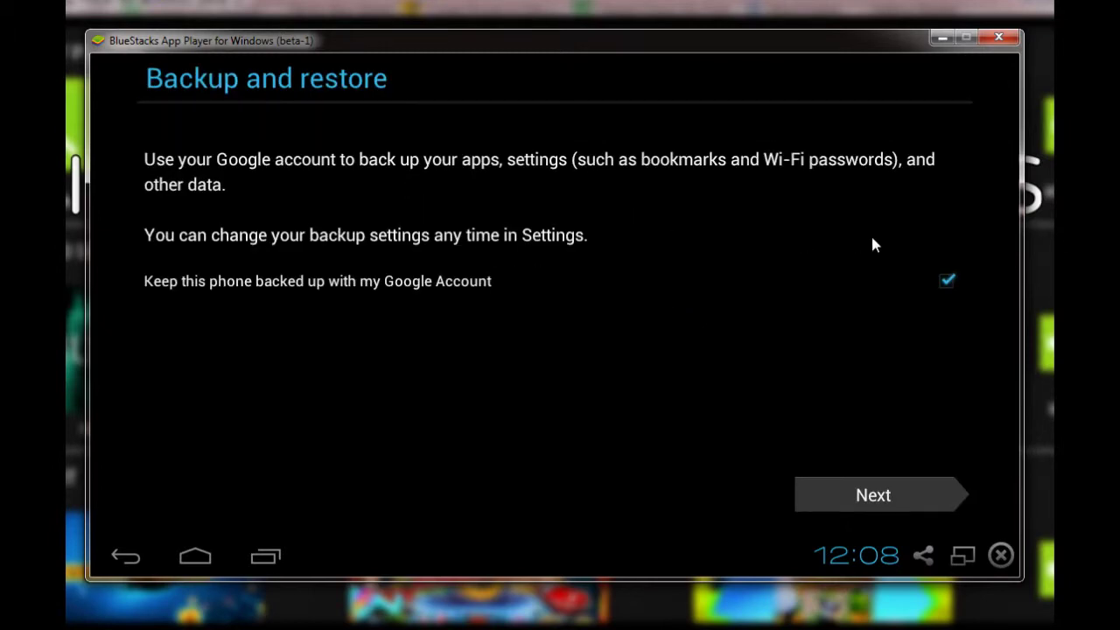
left_click(847, 495)
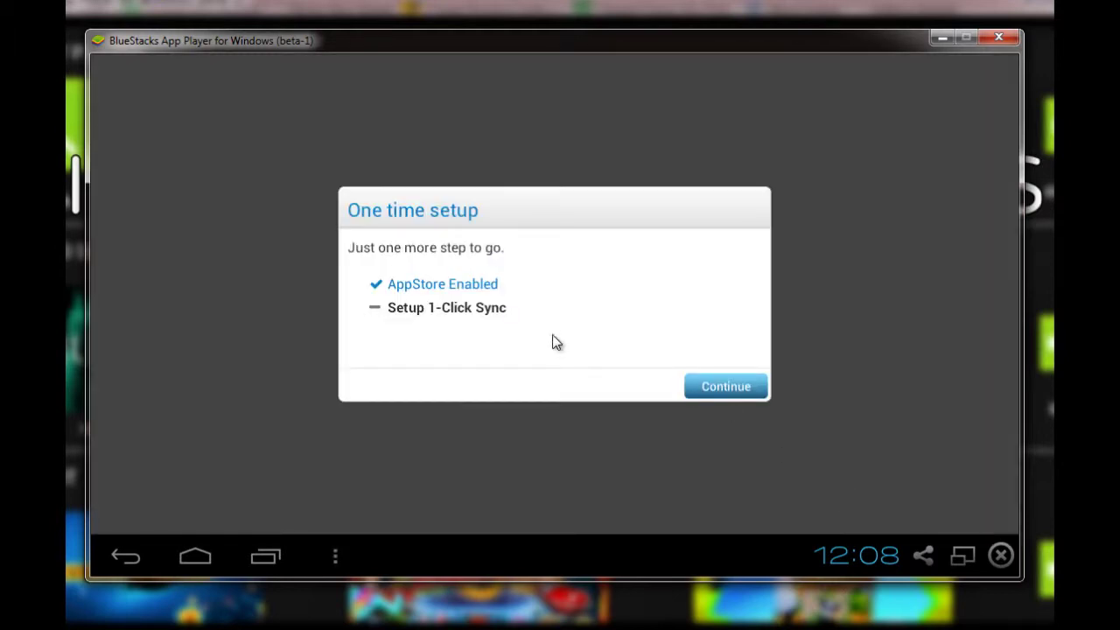
left_click(721, 387)
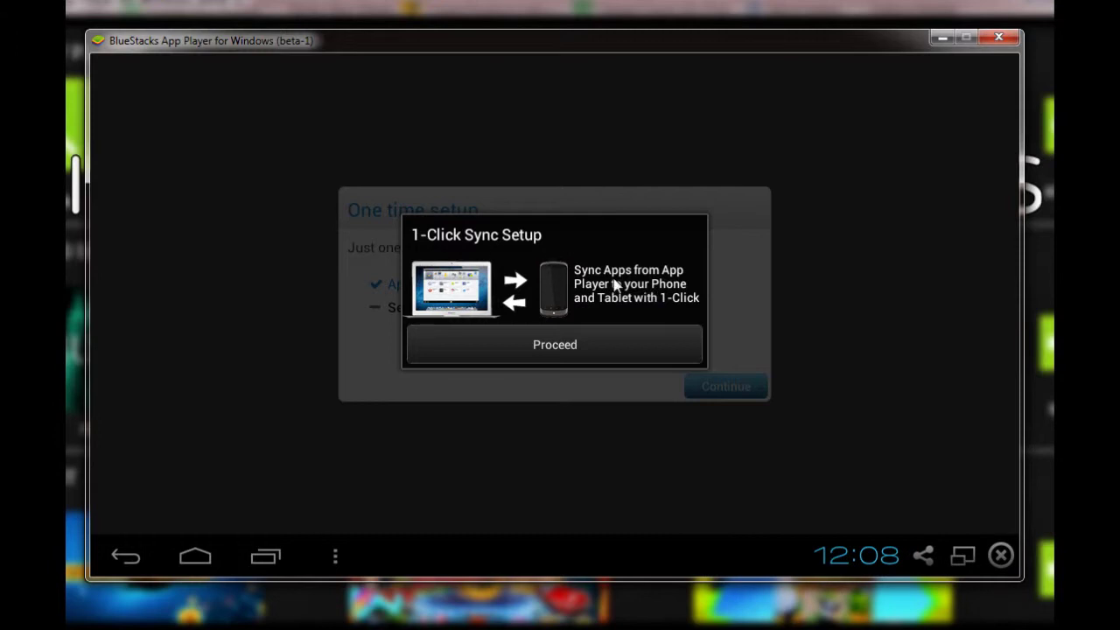
Proceed with 1-Click Sync, submit the Google Play sign-in, and decline saving the password
left_click(607, 341)
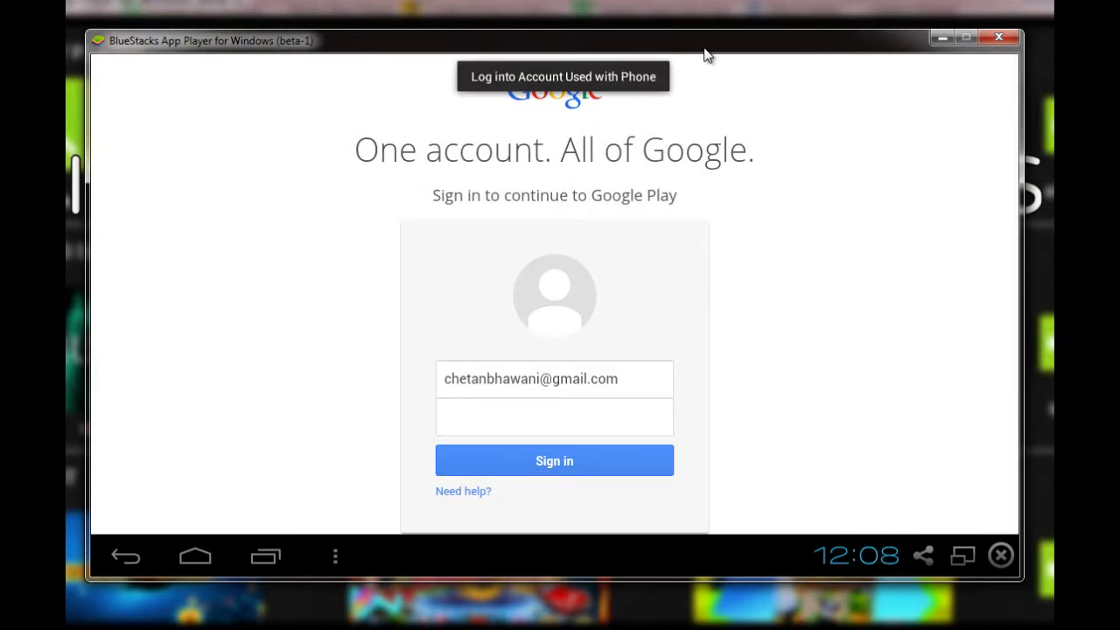
left_click_drag(709, 49, 718, 55)
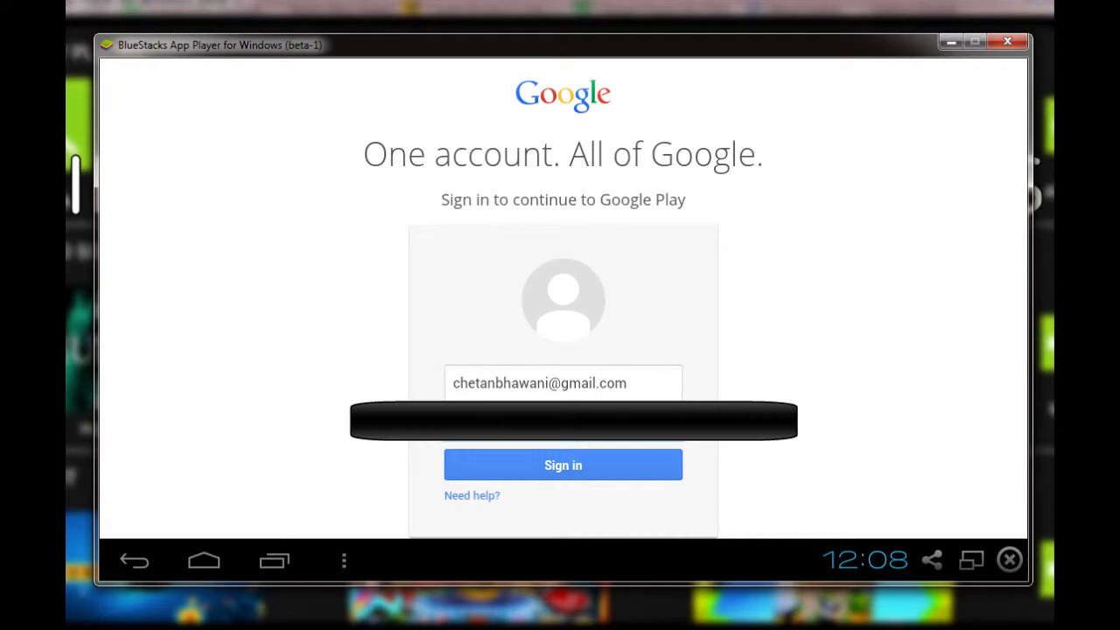
key("Return")
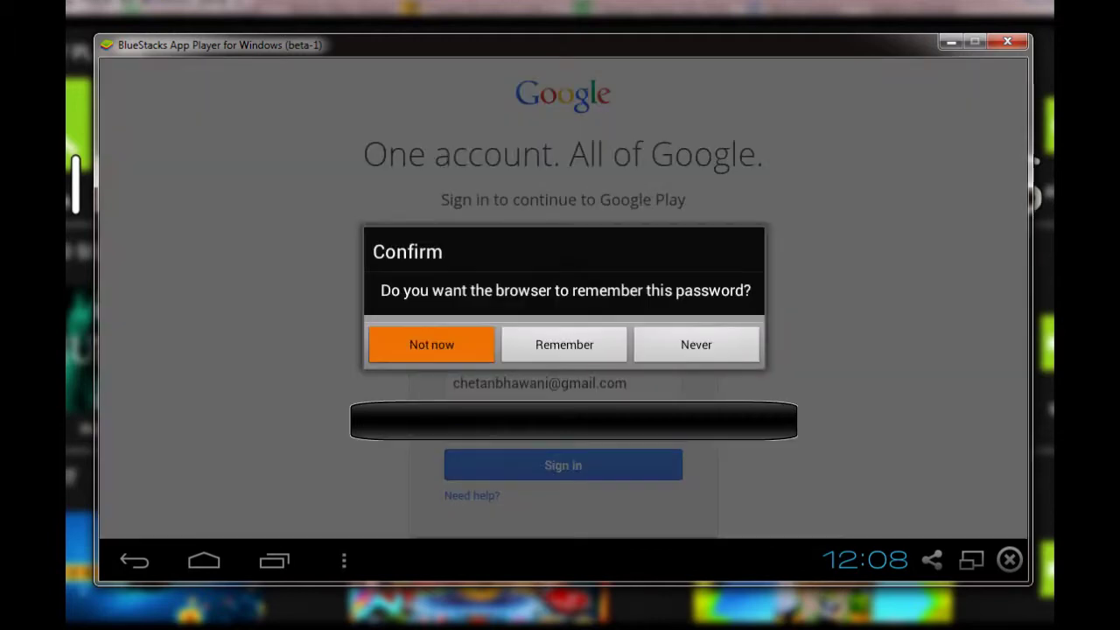
left_click(449, 347)
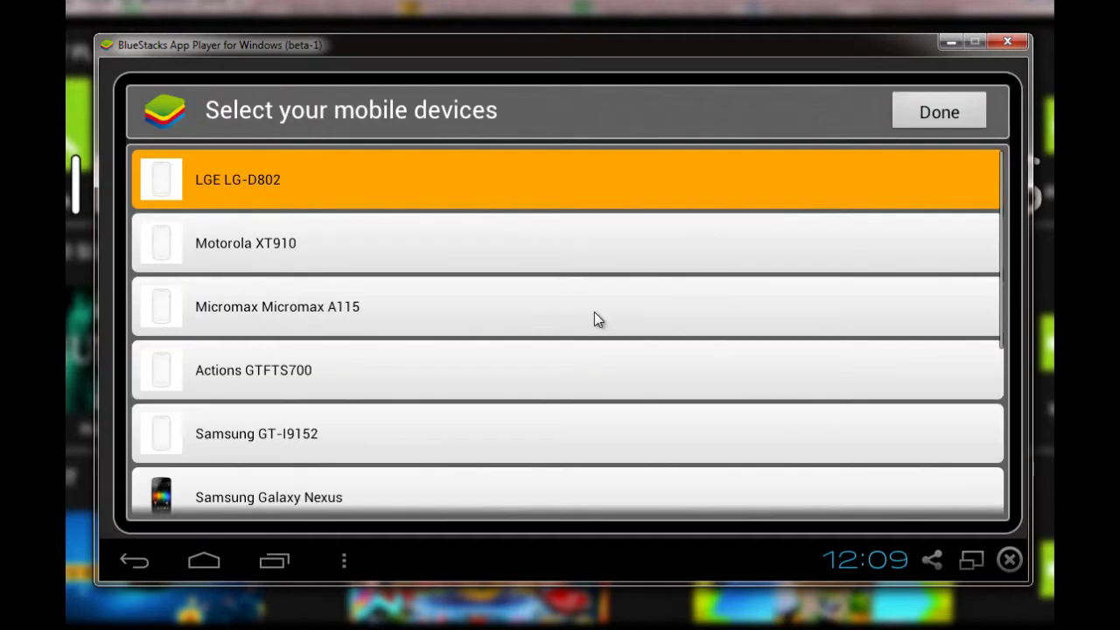
Select GIONEE E6 from the bottom of the mobile devices list
scroll(592, 318, "down", 5)
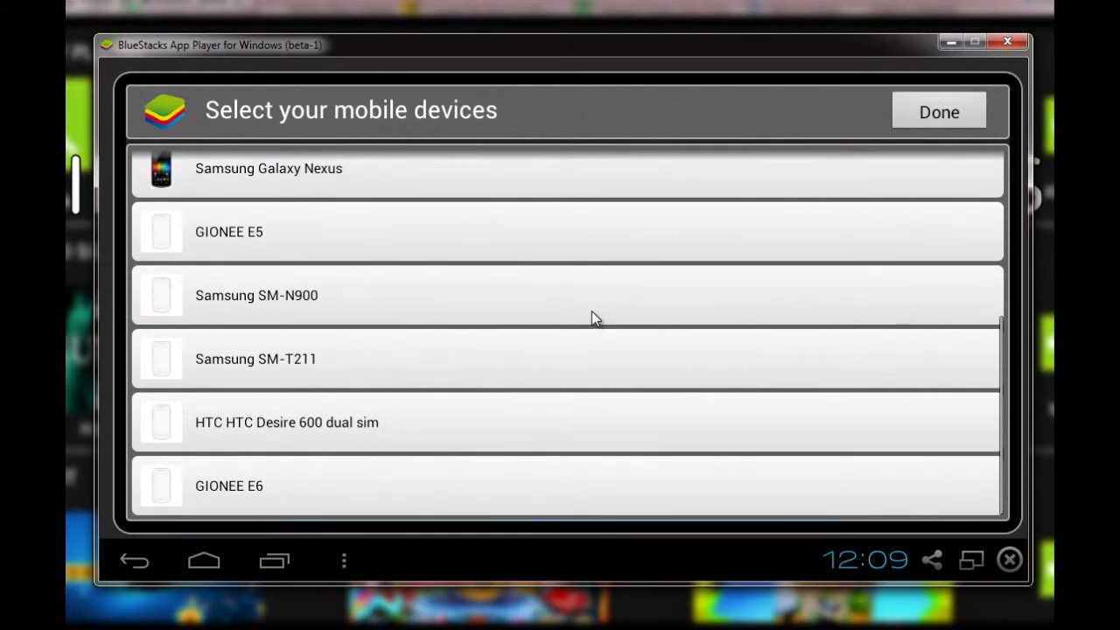
scroll(592, 317, "up", 6)
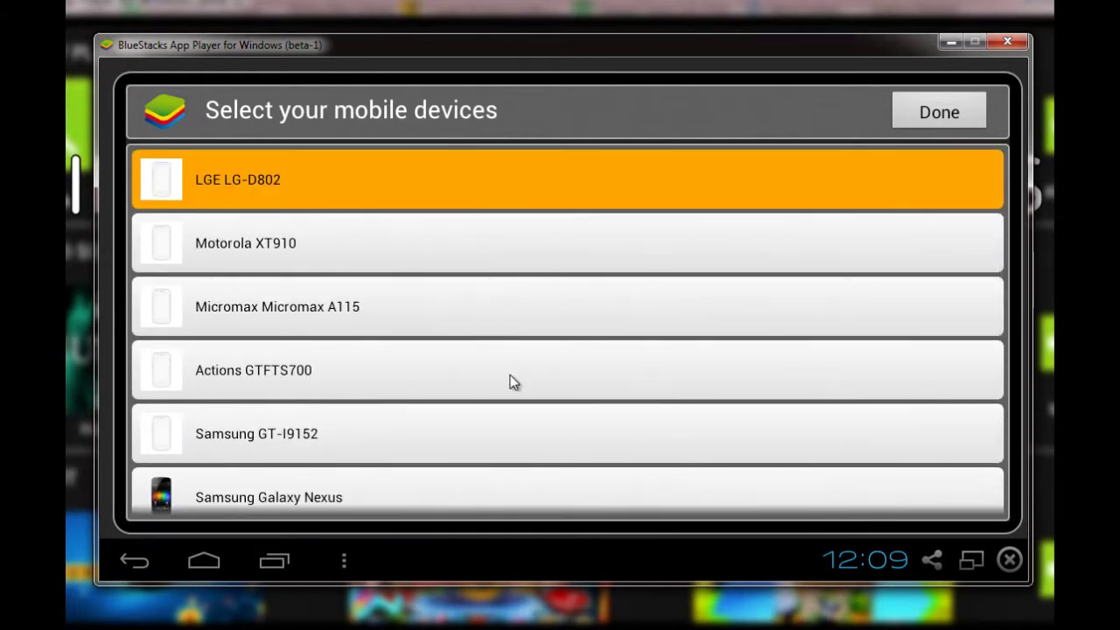
scroll(516, 333, "down", 3)
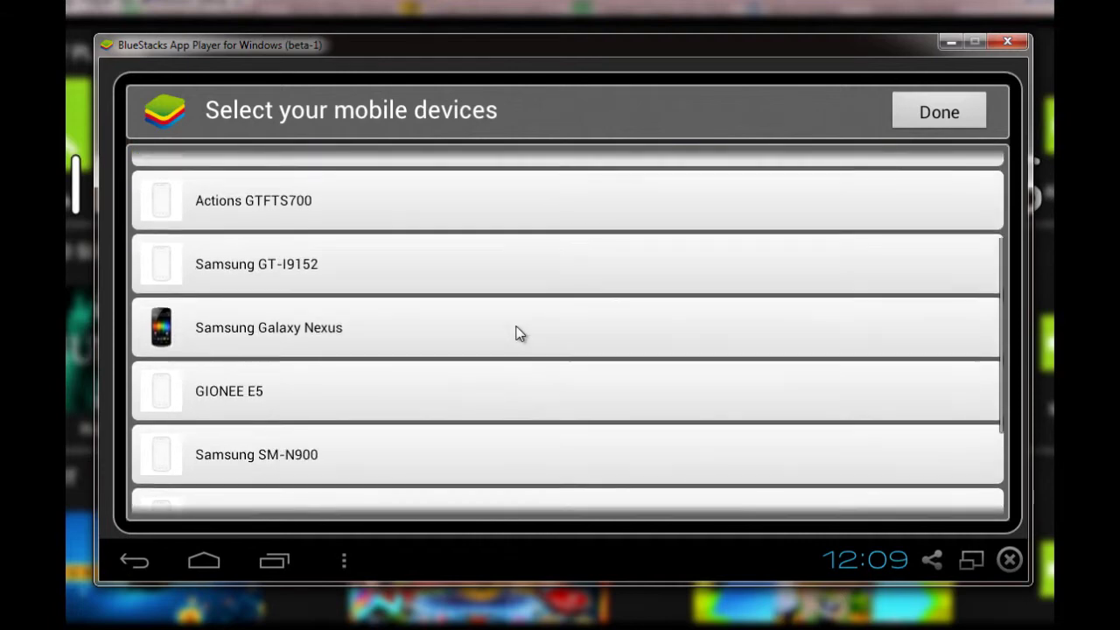
scroll(517, 332, "up", 4)
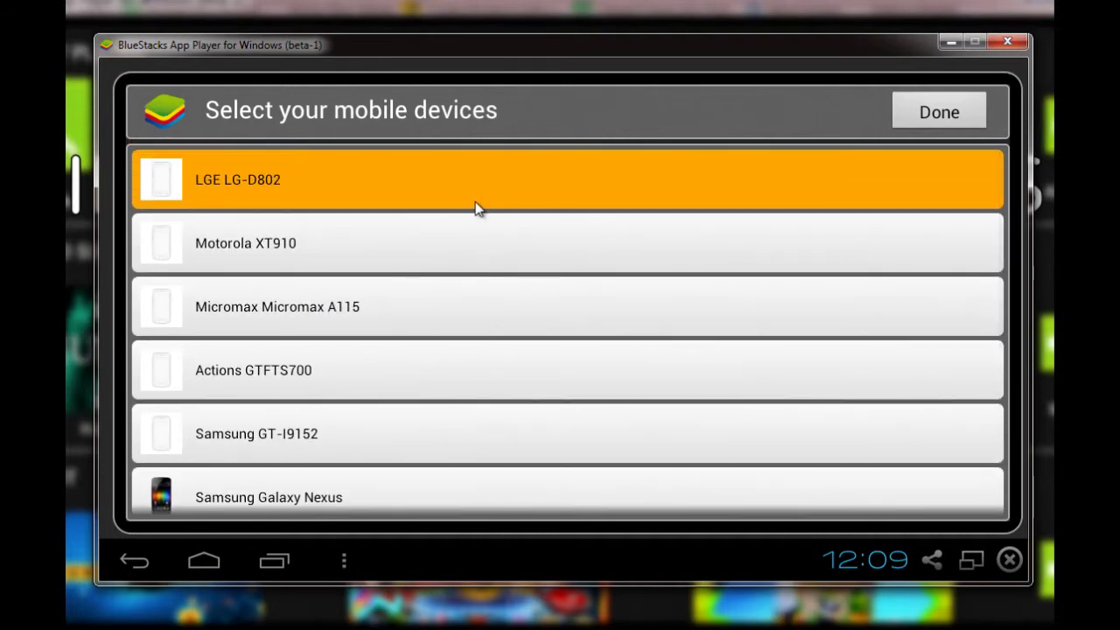
scroll(495, 324, "down", 3)
scroll(502, 337, "down", 2)
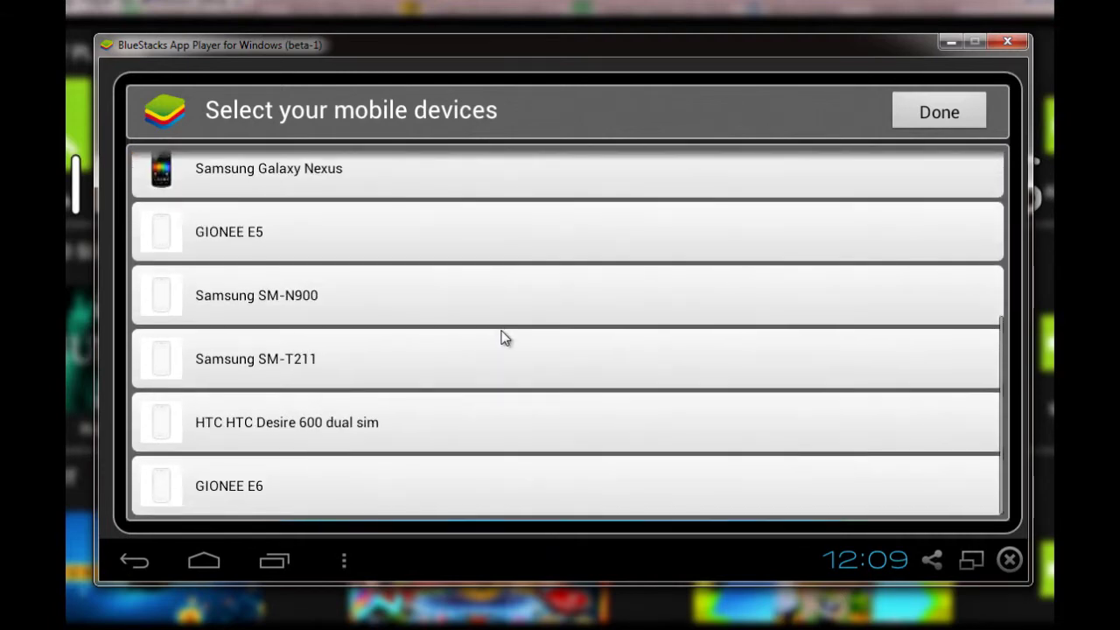
left_click(549, 488)
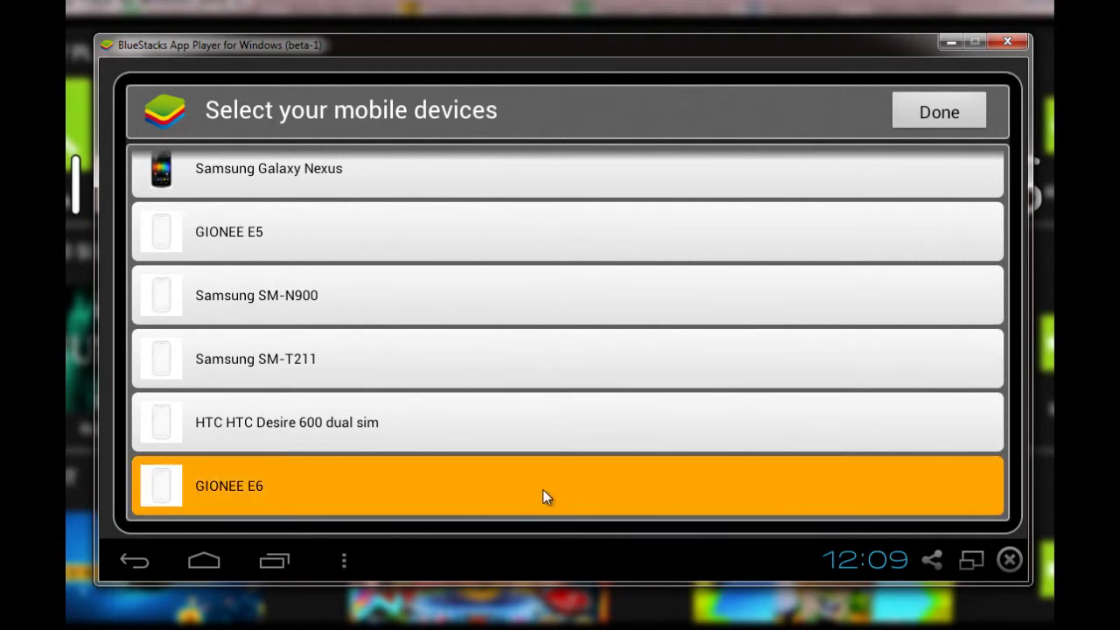
Confirm the device, dismiss the completion message, and accept the Google Play terms of service
left_click(959, 111)
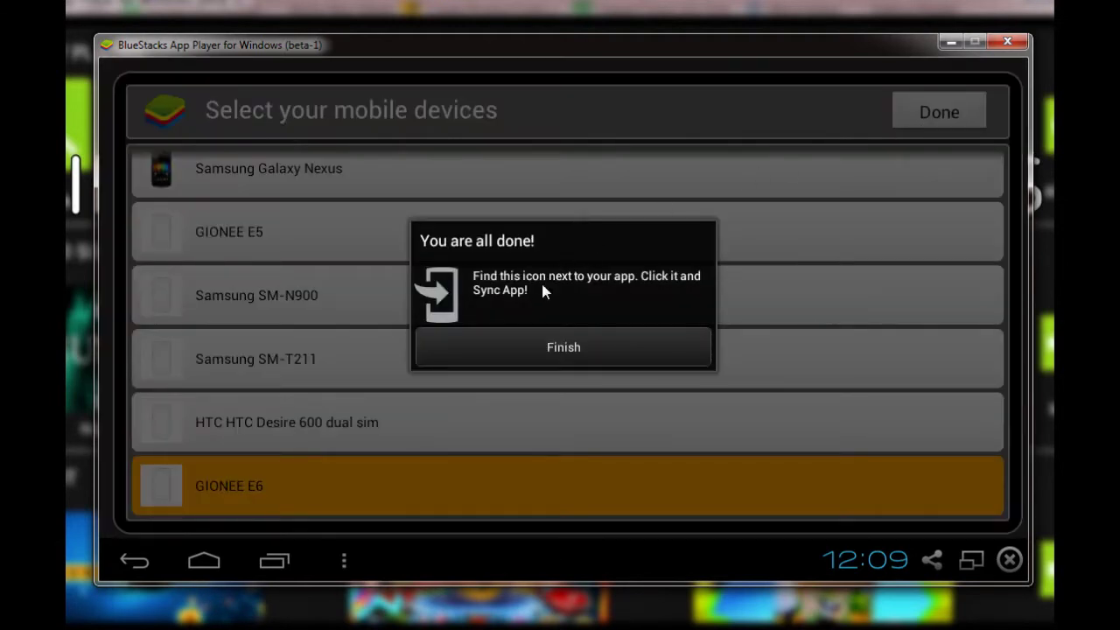
left_click(562, 346)
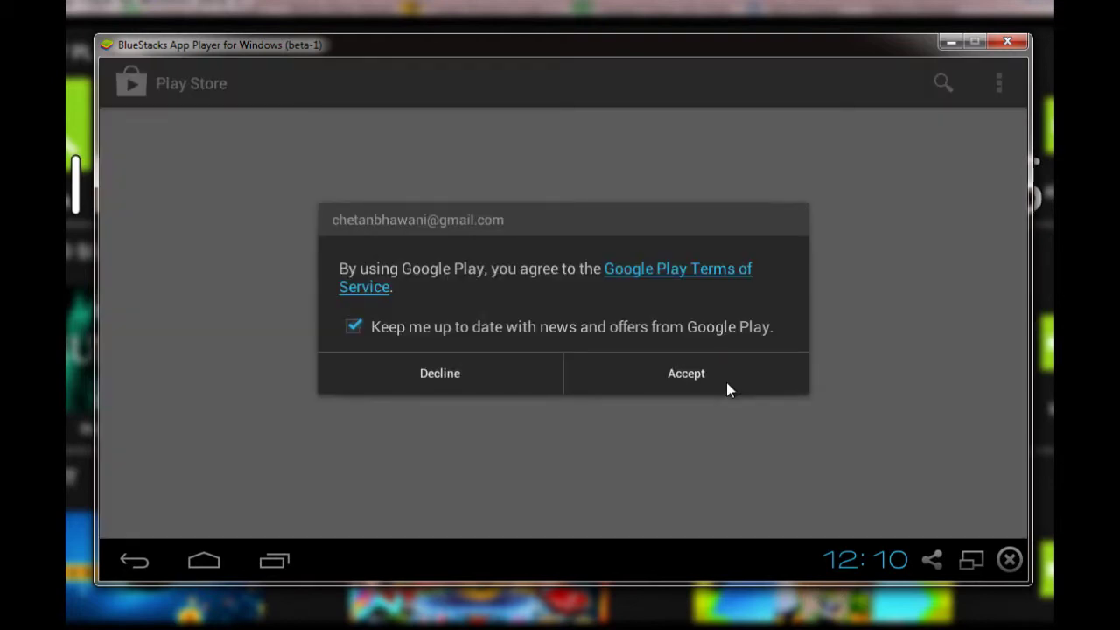
left_click(726, 383)
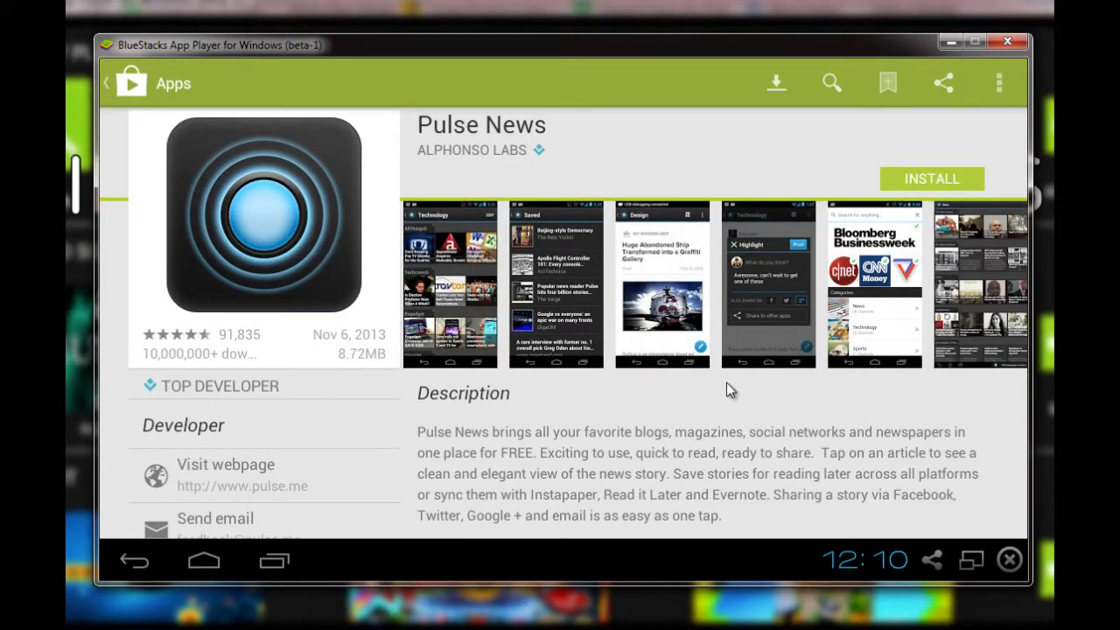
Install Pulse News, accepting its permissions, and open it after the download
left_click(909, 175)
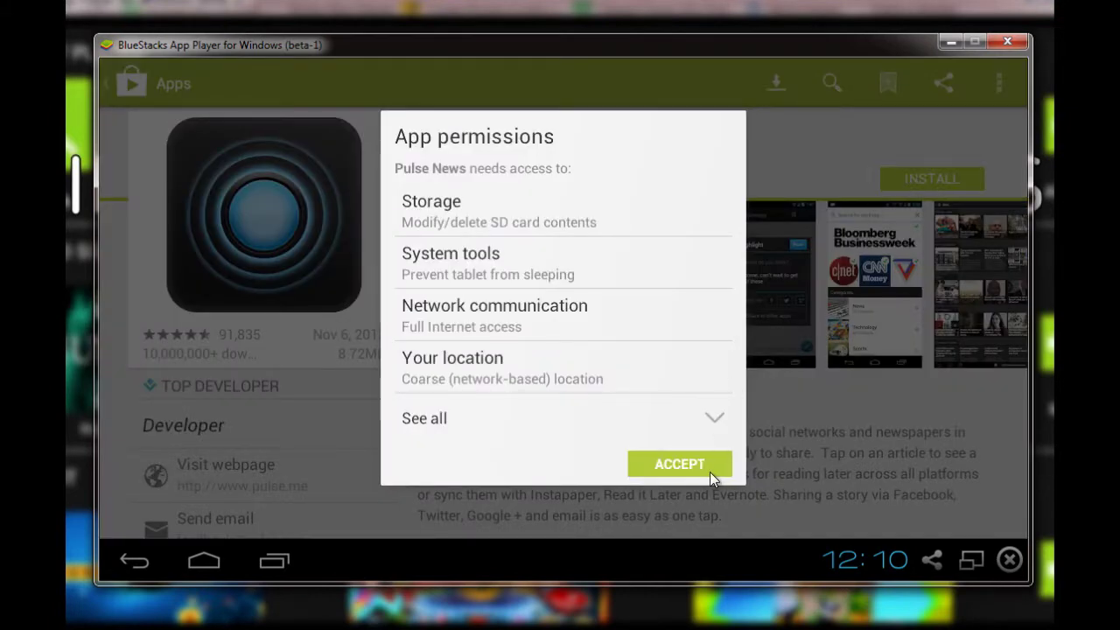
left_click(701, 465)
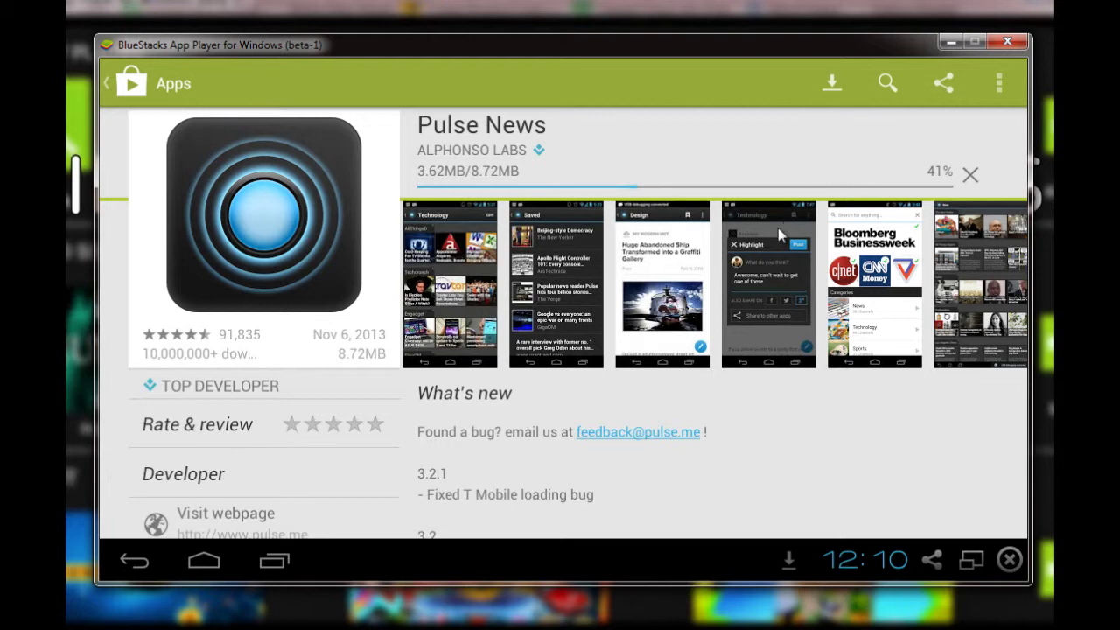
left_click(786, 562)
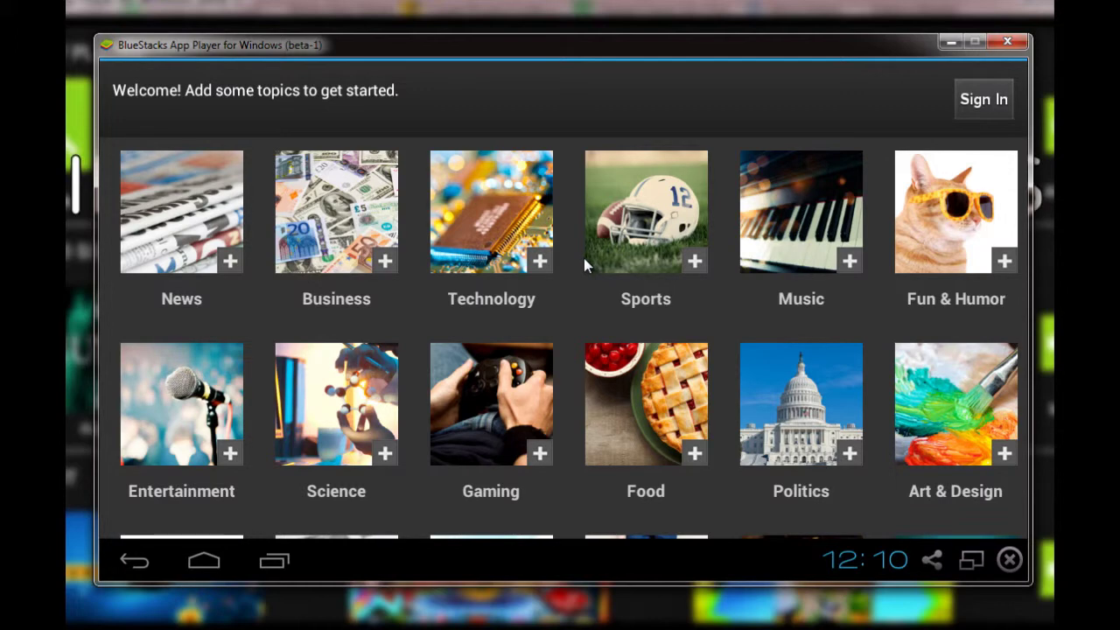
Add the Technology, Sports and Entertainment topics, then start reading
scroll(574, 300, "down", 3)
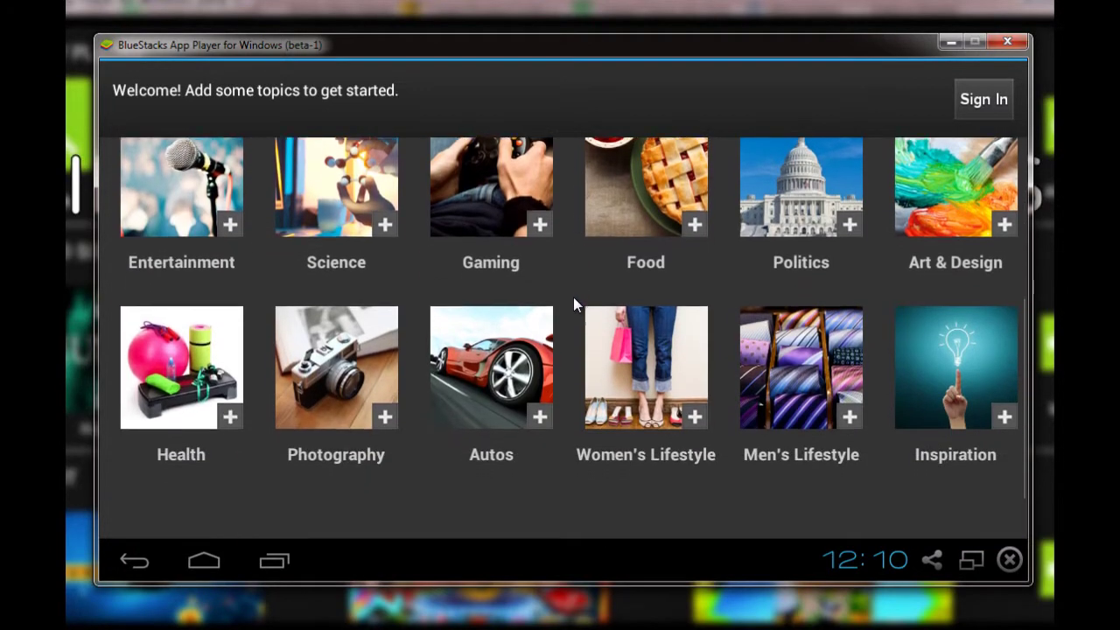
scroll(573, 300, "up", 3)
scroll(637, 250, "down", 3)
scroll(637, 252, "up", 3)
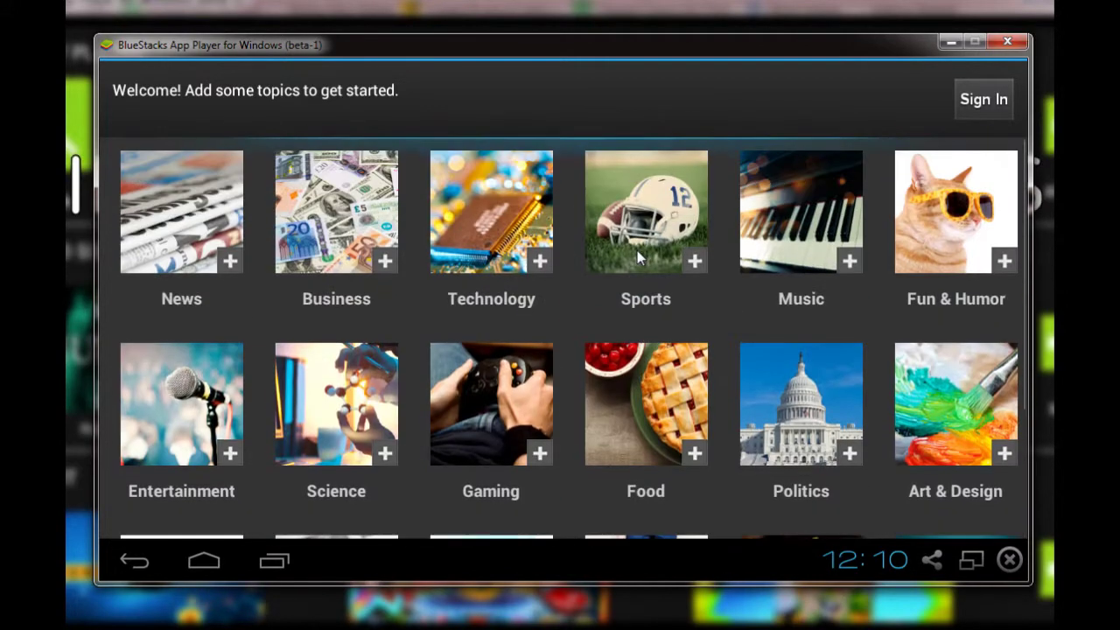
left_click(508, 274)
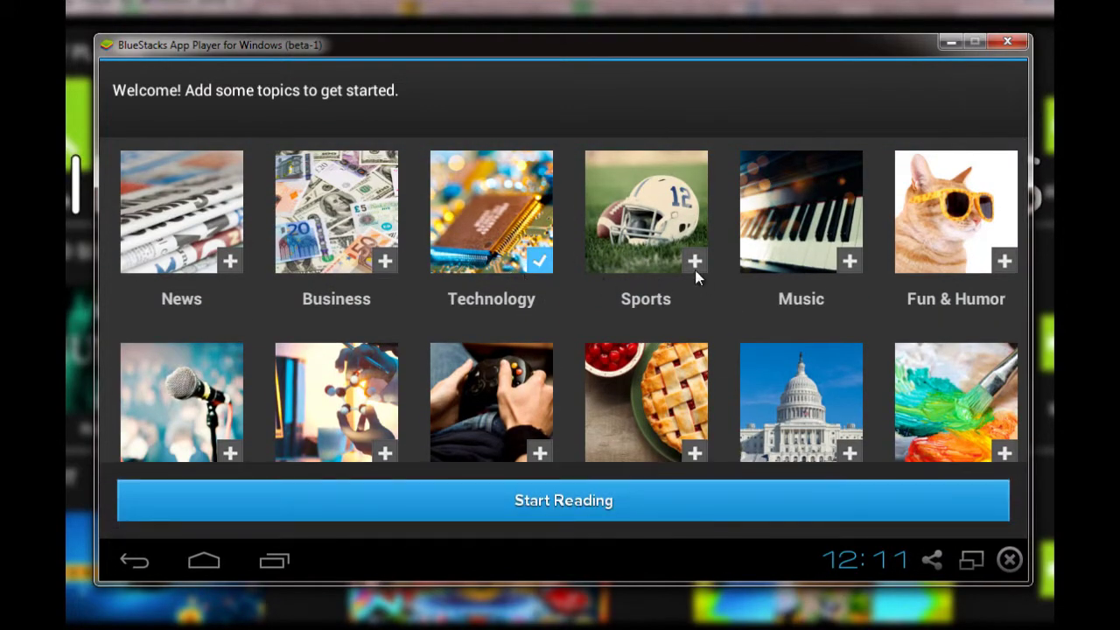
left_click(671, 269)
scroll(230, 225, "down", 3)
scroll(216, 226, "up", 3)
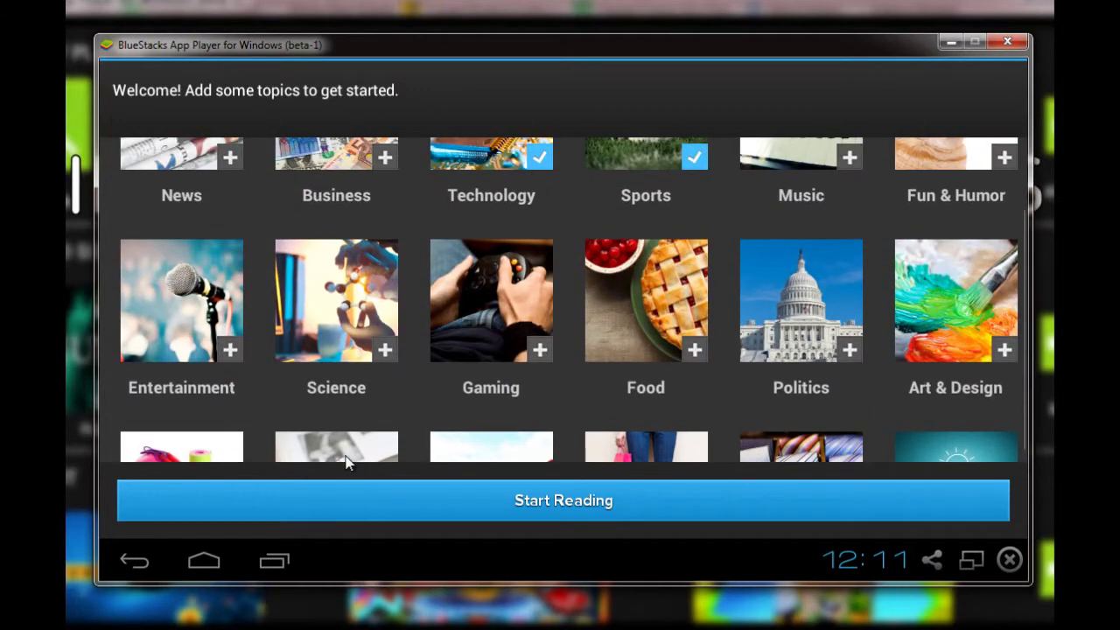
left_click(220, 323)
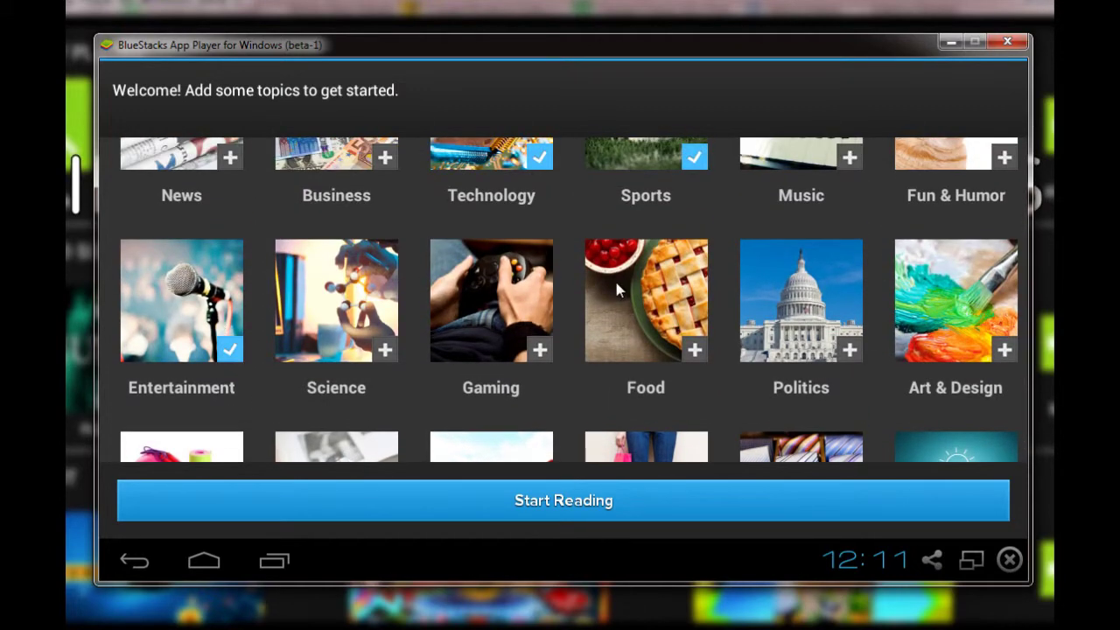
left_click(725, 499)
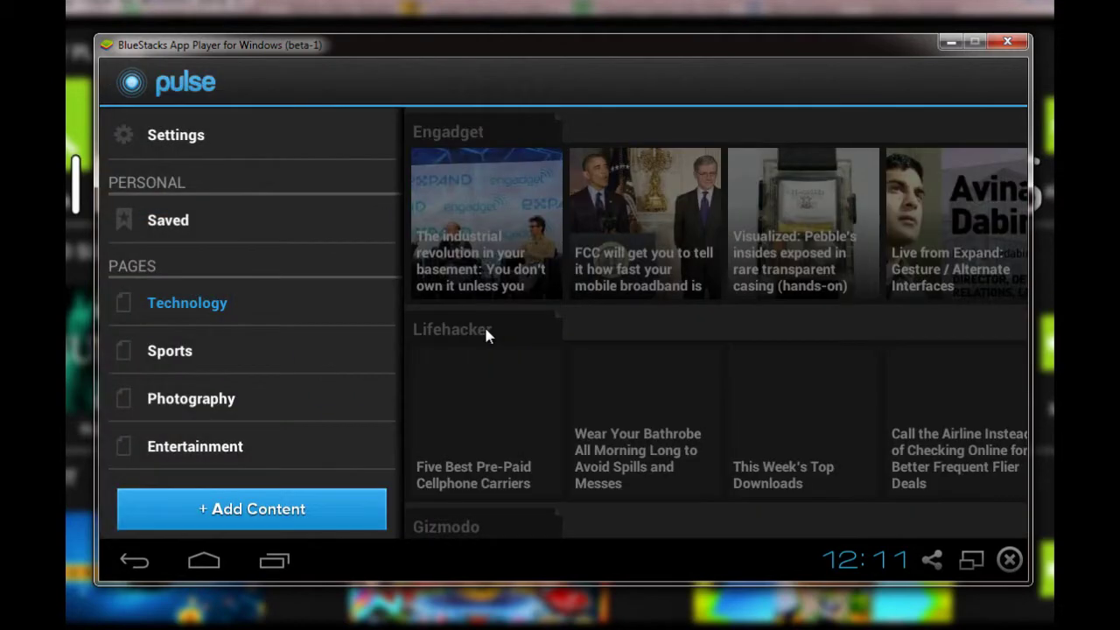
Hide the sidebar, browse the Engadget and Lifehacker rows, then open the quick-settings panel
left_click(644, 311)
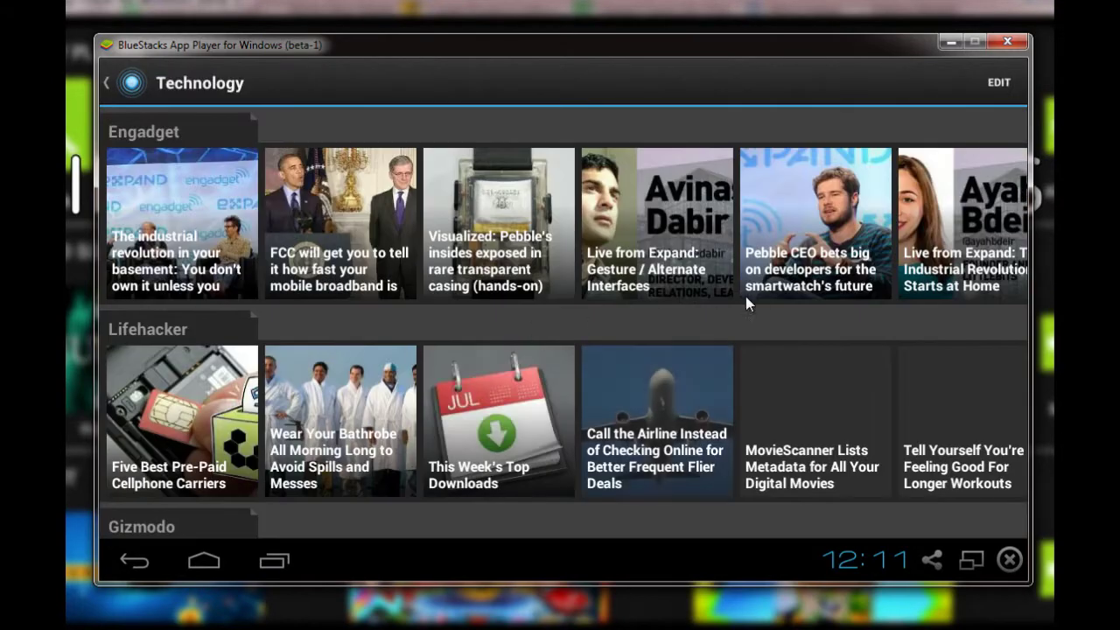
left_click_drag(751, 295, 330, 330)
left_click_drag(543, 409, 401, 409)
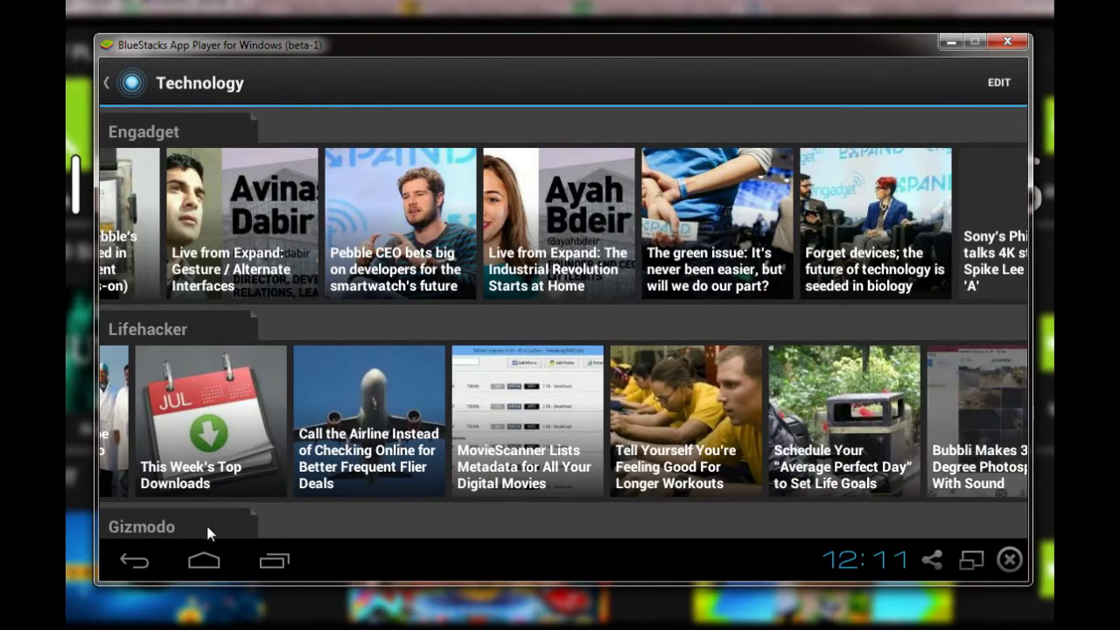
scroll(514, 463, "down", 5)
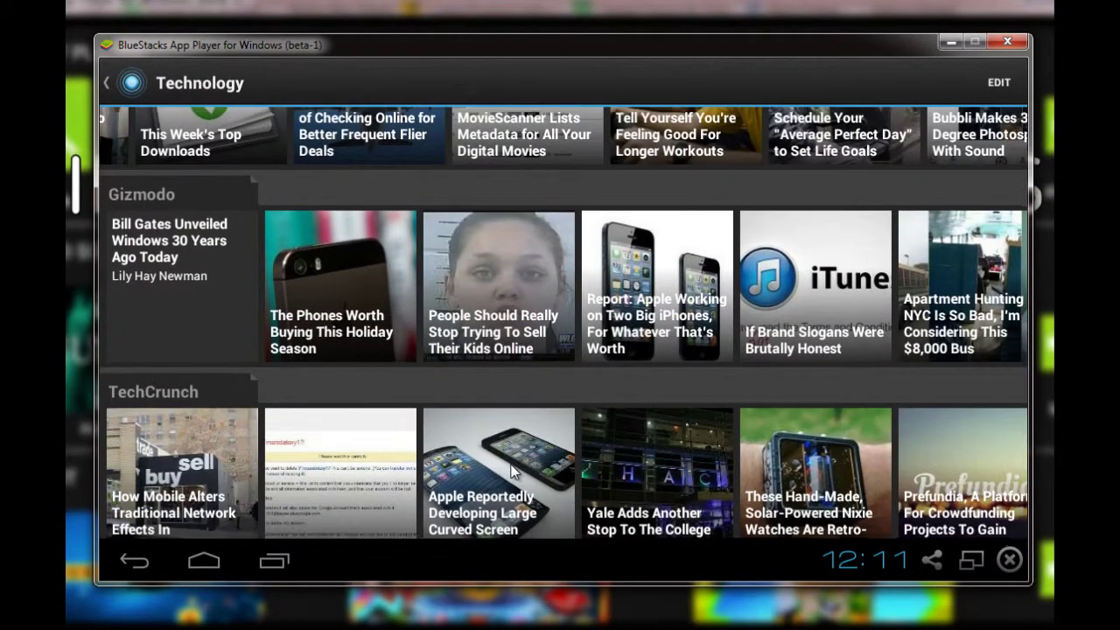
scroll(694, 453, "up", 8)
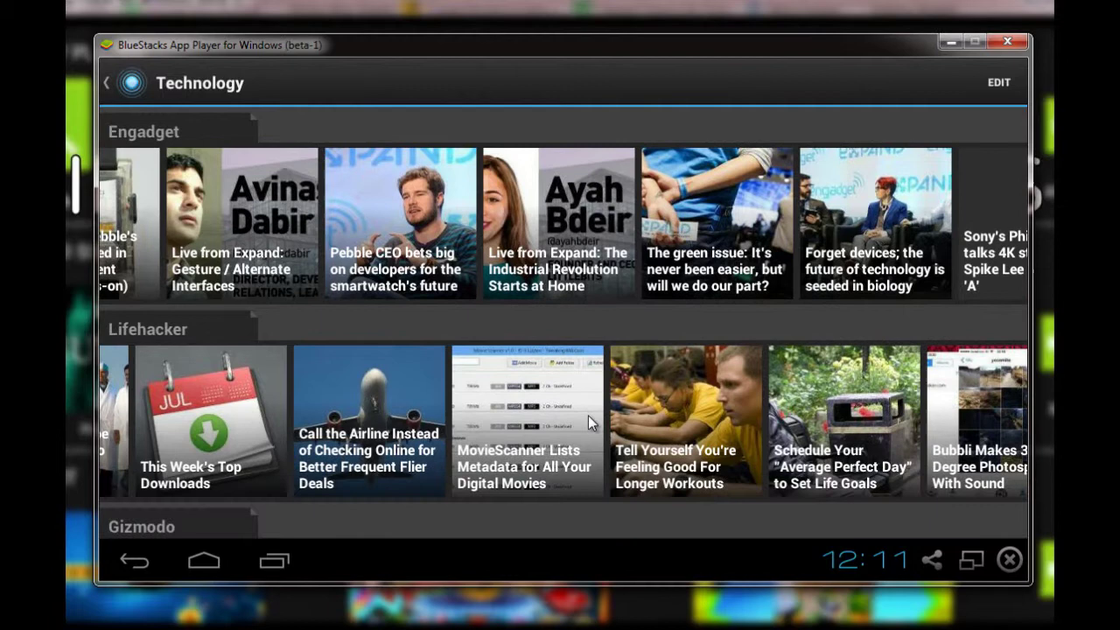
left_click(863, 569)
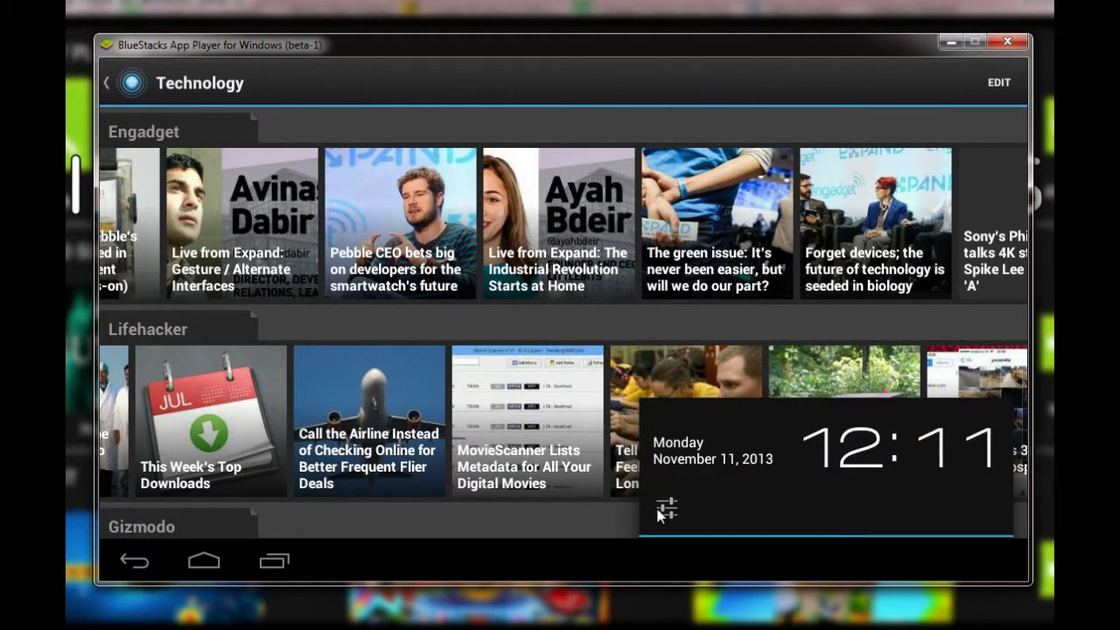
Open the BlueStacks Settings list from the quick-settings panel, then close the App Player
left_click(666, 509)
left_click(722, 507)
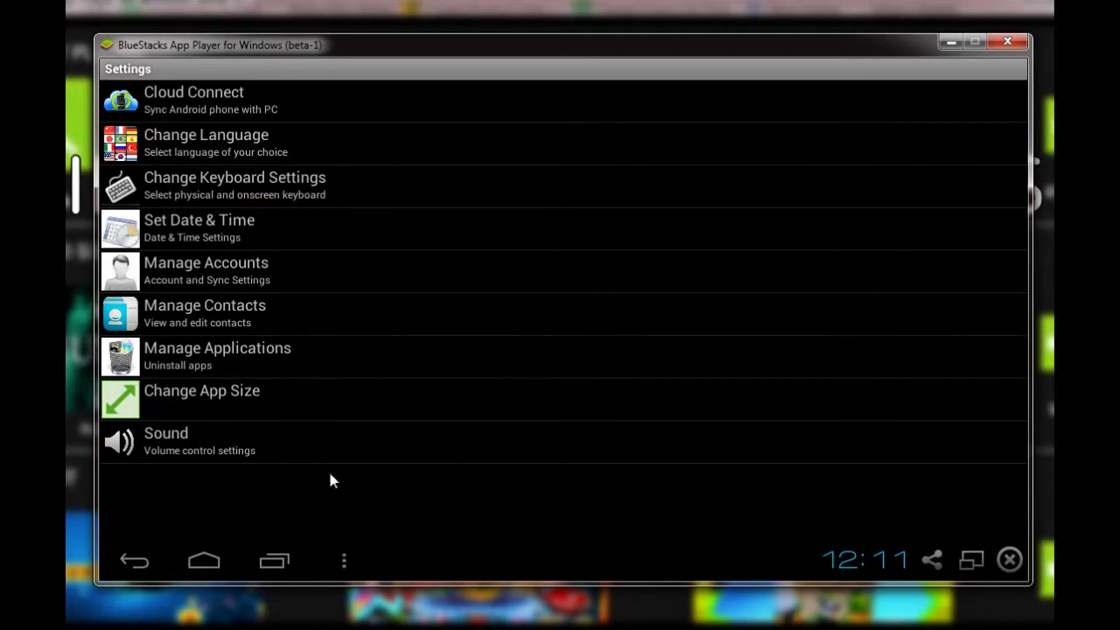
left_click(342, 562)
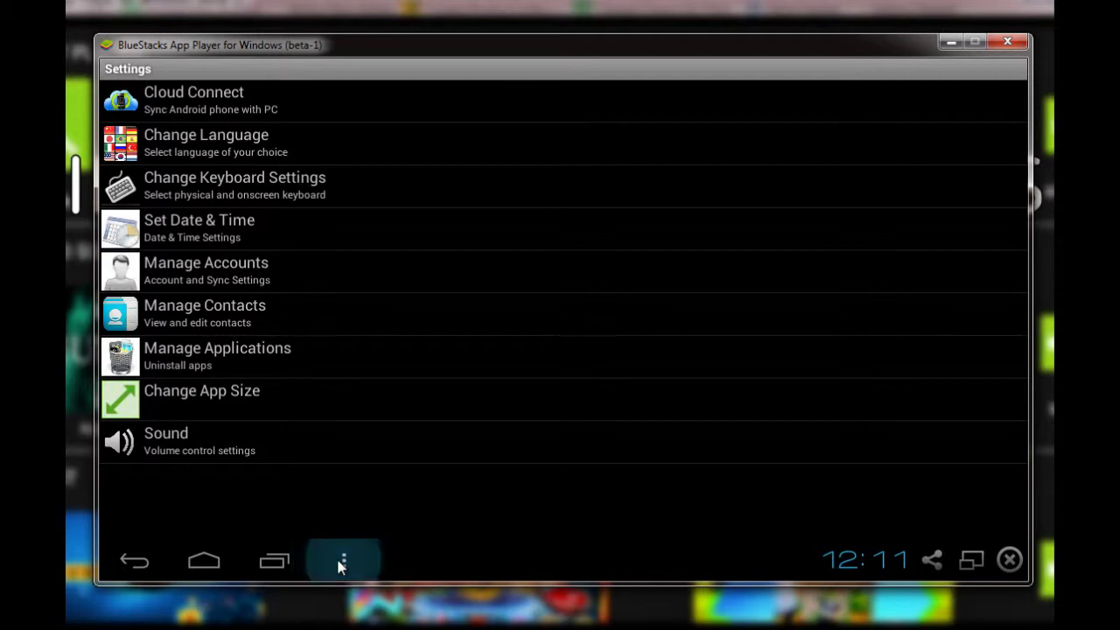
left_click(1009, 560)
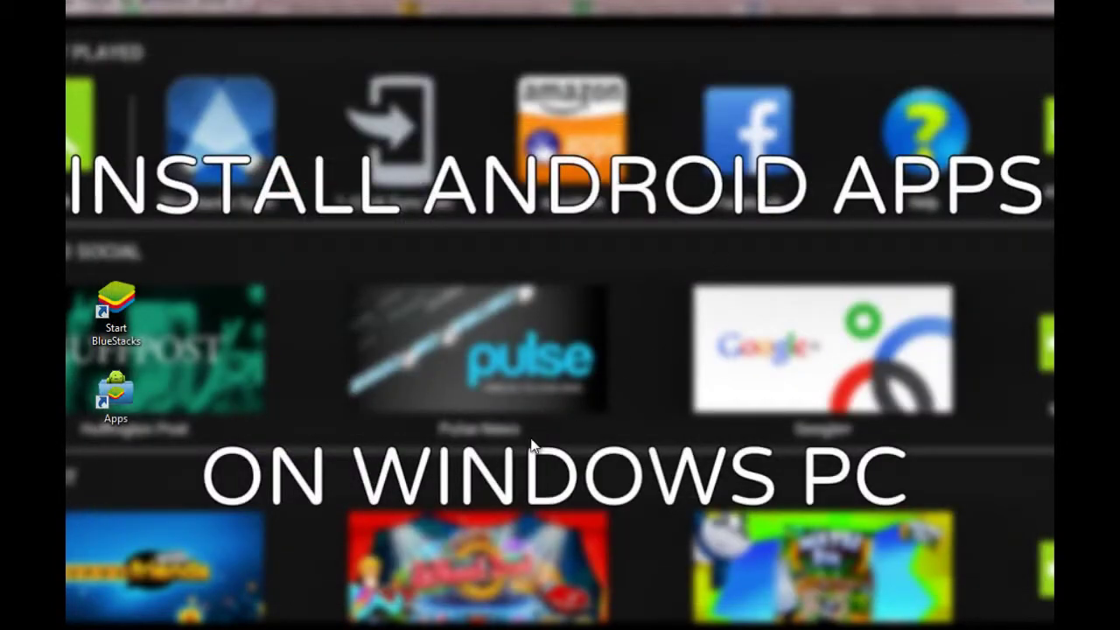